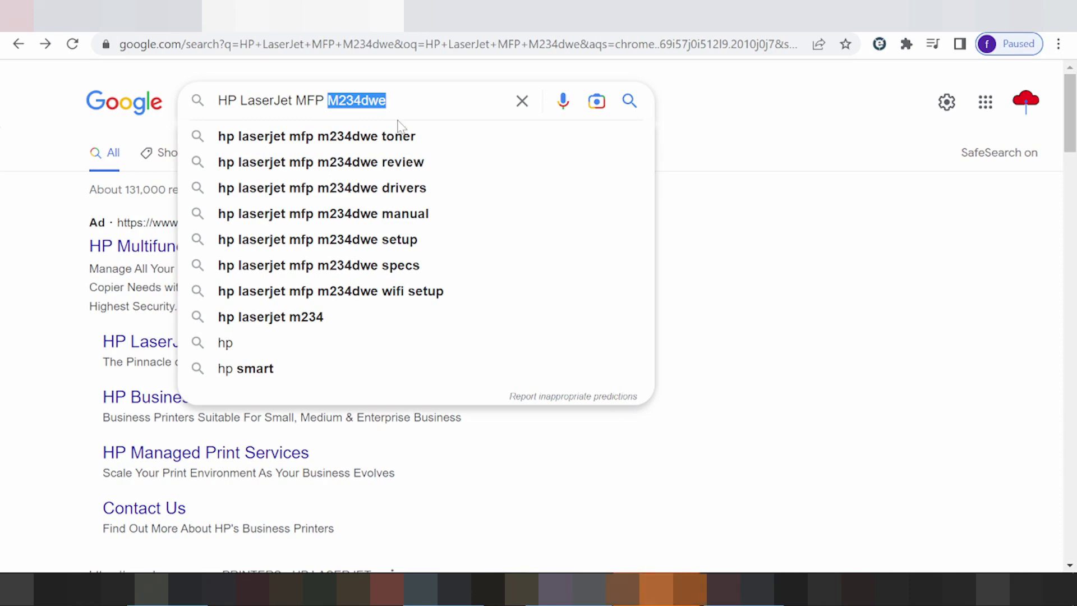
Step: Extend the search query to "HP LaserJet MFP M234dwe driver download" and run the search
{"action": "key", "text": "End"}
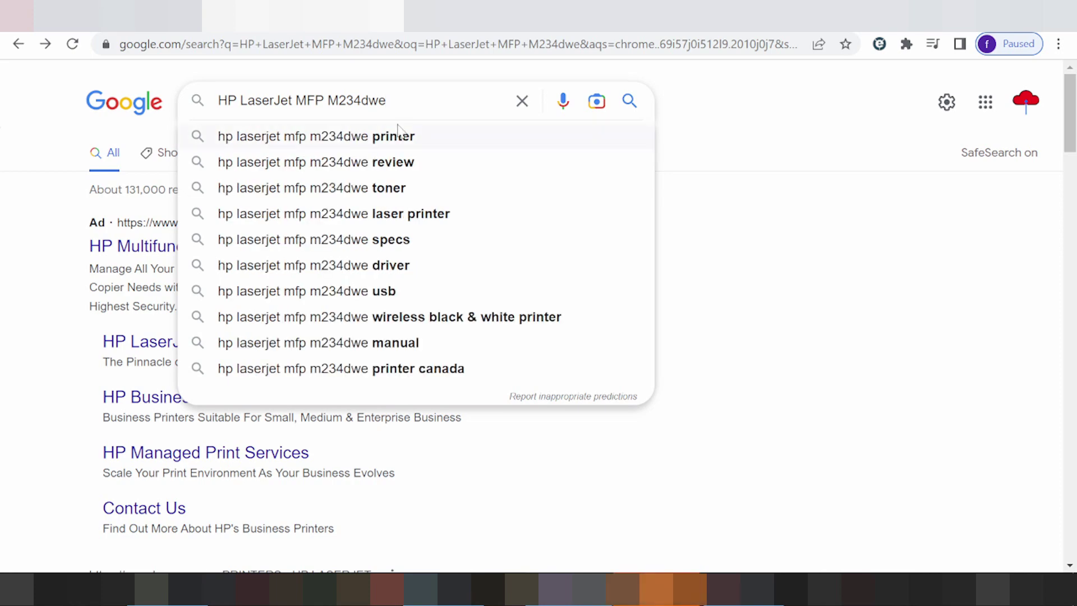
{"action": "type", "text": "dri"}
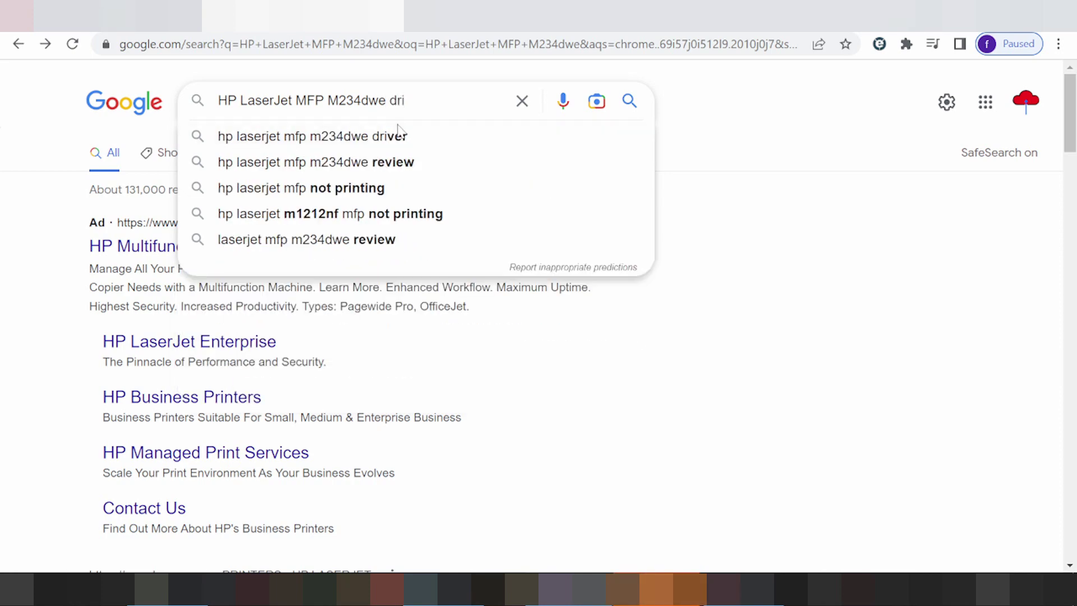
{"action": "type", "text": "ver"}
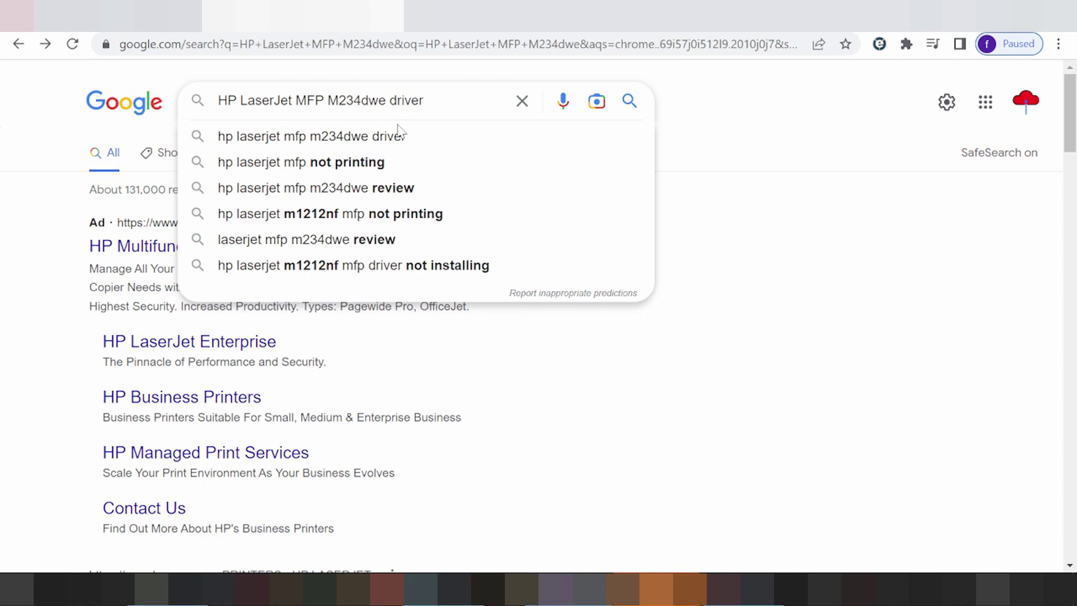
{"action": "type", "text": " do"}
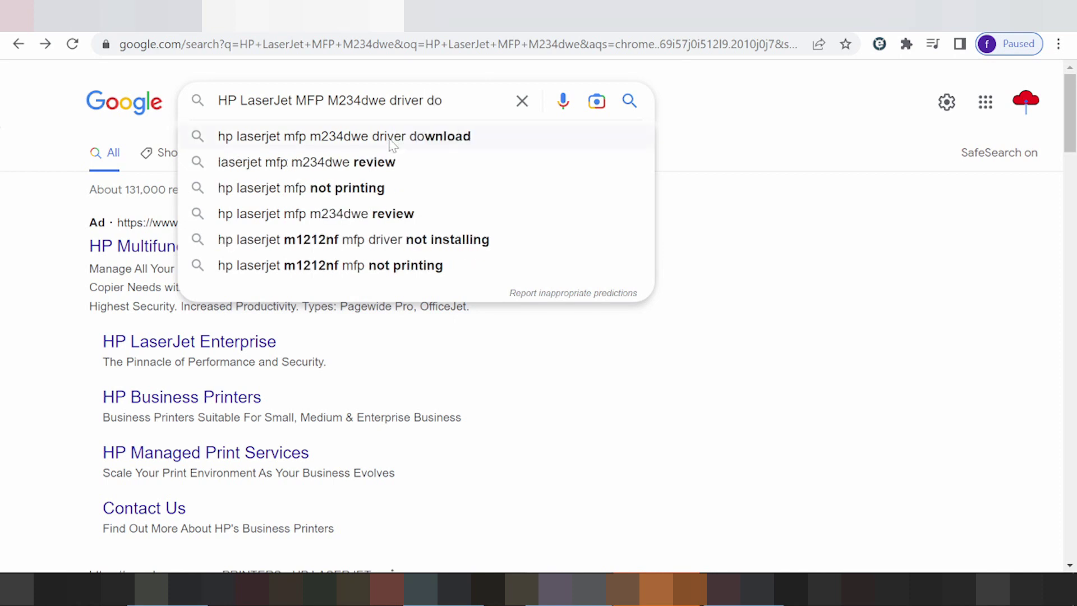
{"action": "type", "text": "wn"}
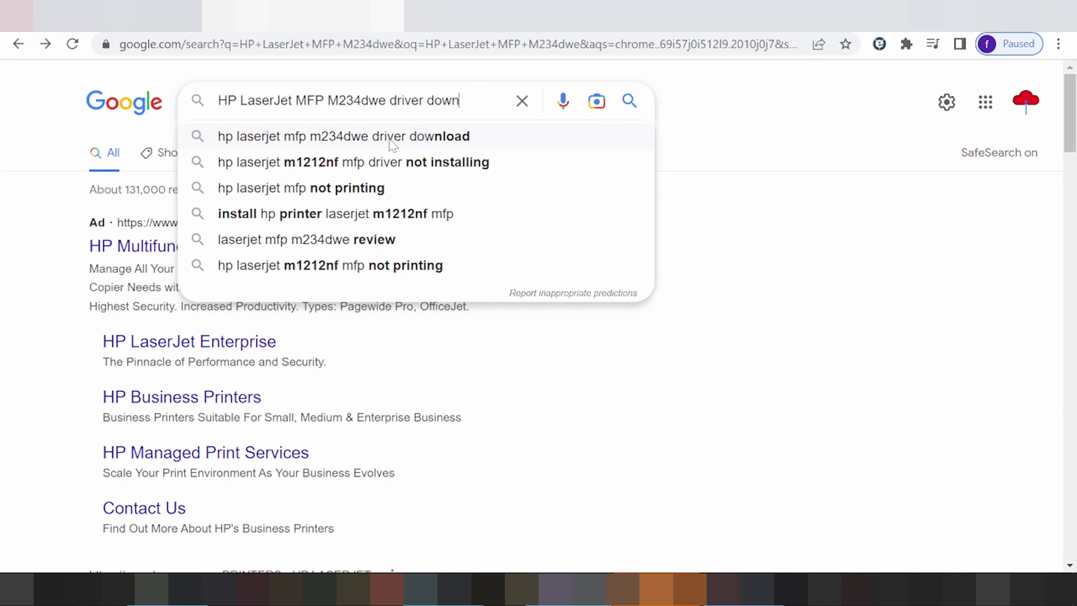
{"action": "type", "text": "load"}
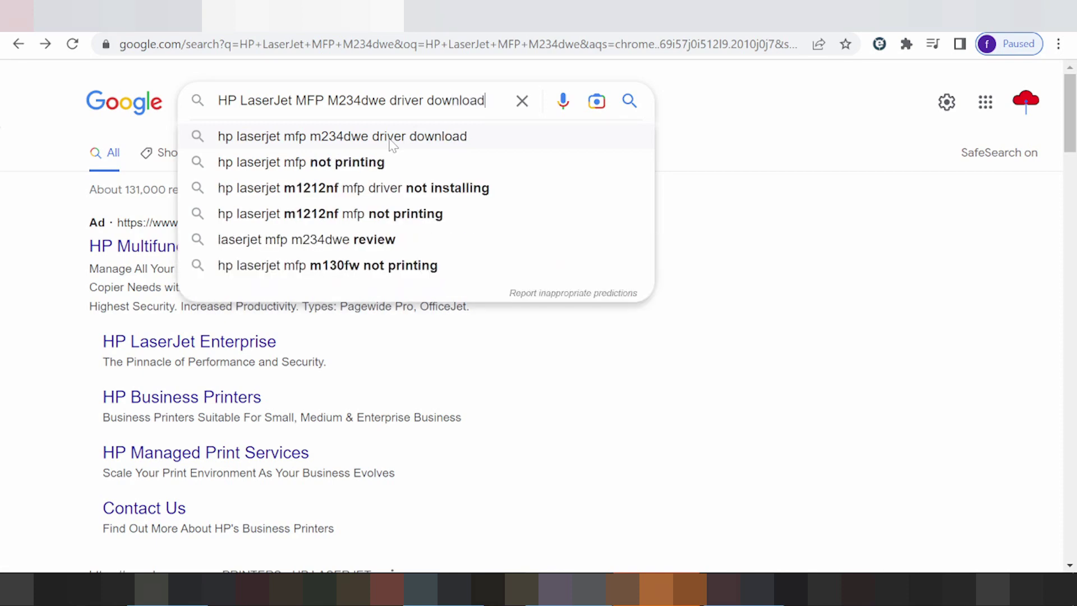
{"action": "key", "text": "Return"}
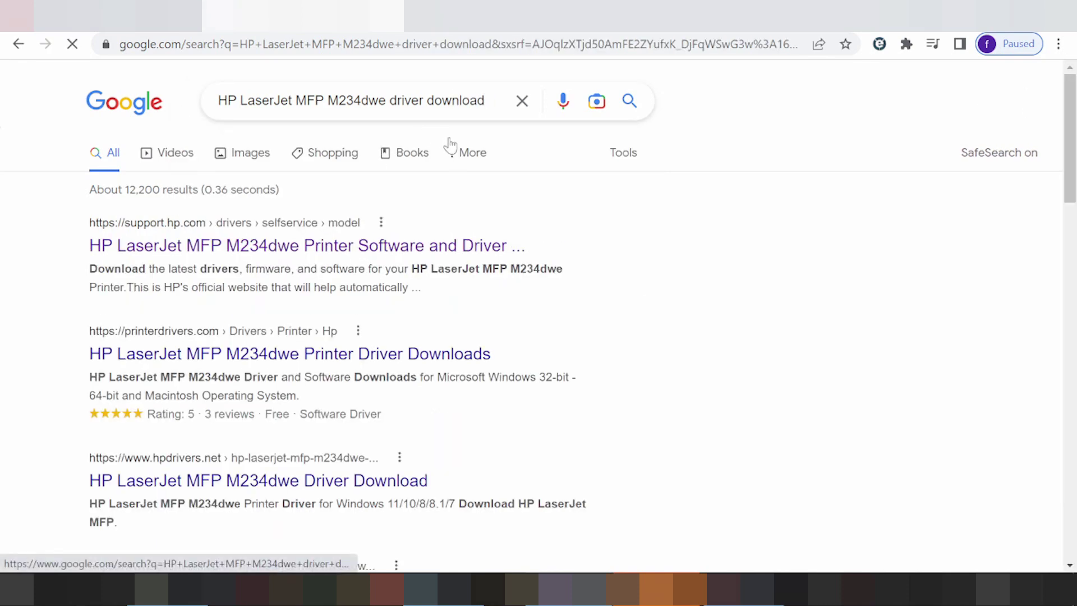
Step: Look through the search results and open the official support.hp.com software and driver page for the HP LaserJet MFP M234dwe
{"action": "scroll", "coordinate": [490, 207], "scroll_direction": "down", "scroll_amount": 5}
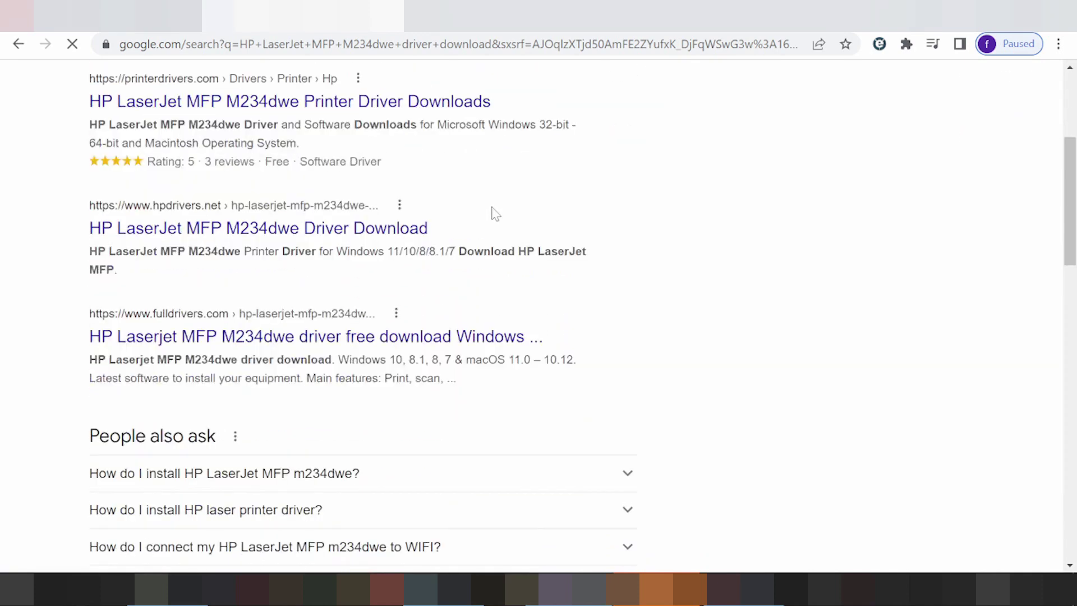
{"action": "scroll", "coordinate": [496, 214], "scroll_direction": "down", "scroll_amount": 3}
{"action": "scroll", "coordinate": [498, 220], "scroll_direction": "down", "scroll_amount": 8}
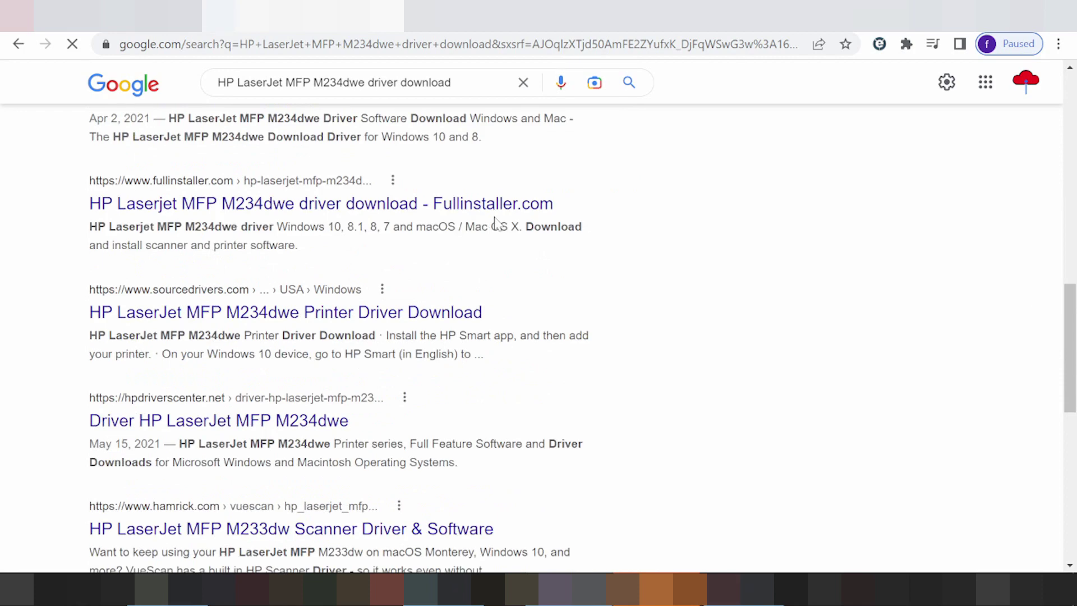
{"action": "scroll", "coordinate": [496, 224], "scroll_direction": "down", "scroll_amount": 2}
{"action": "scroll", "coordinate": [497, 224], "scroll_direction": "down", "scroll_amount": 2}
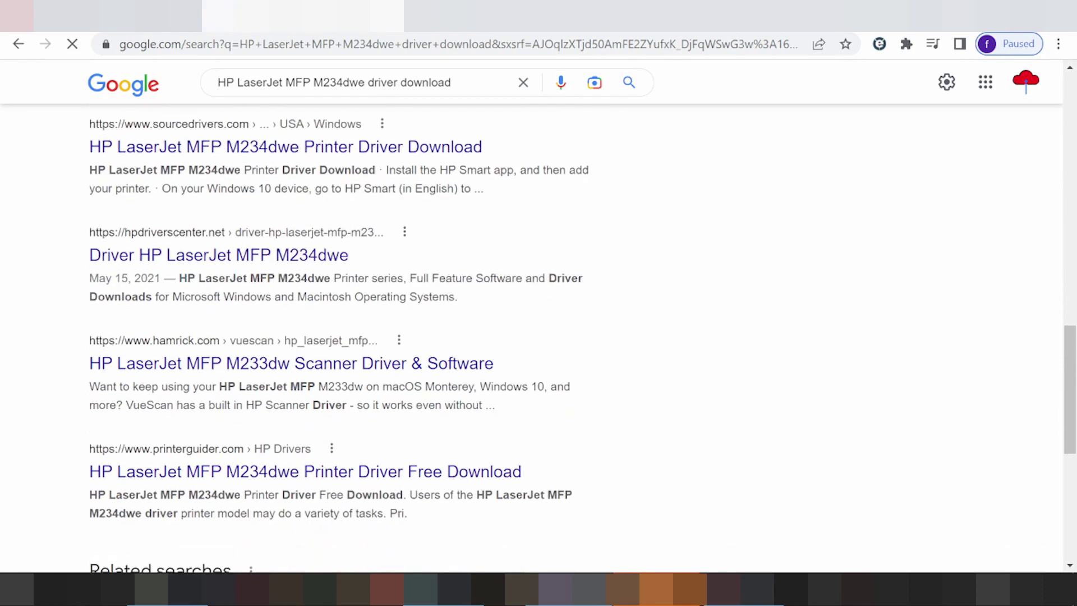
{"action": "scroll", "coordinate": [500, 227], "scroll_direction": "down", "scroll_amount": 4}
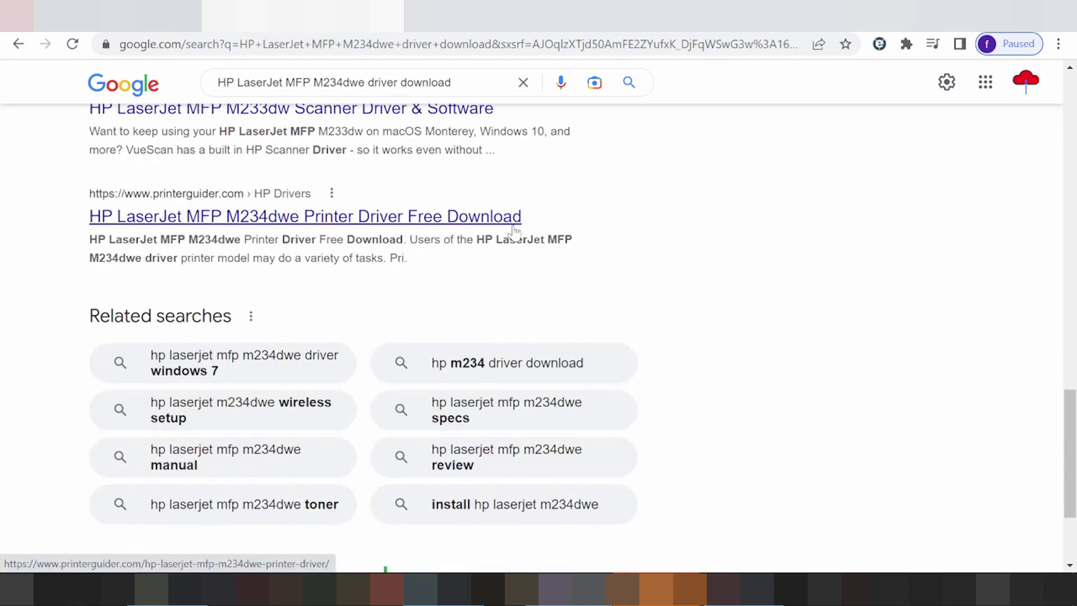
{"action": "scroll", "coordinate": [513, 231], "scroll_direction": "up", "scroll_amount": 20}
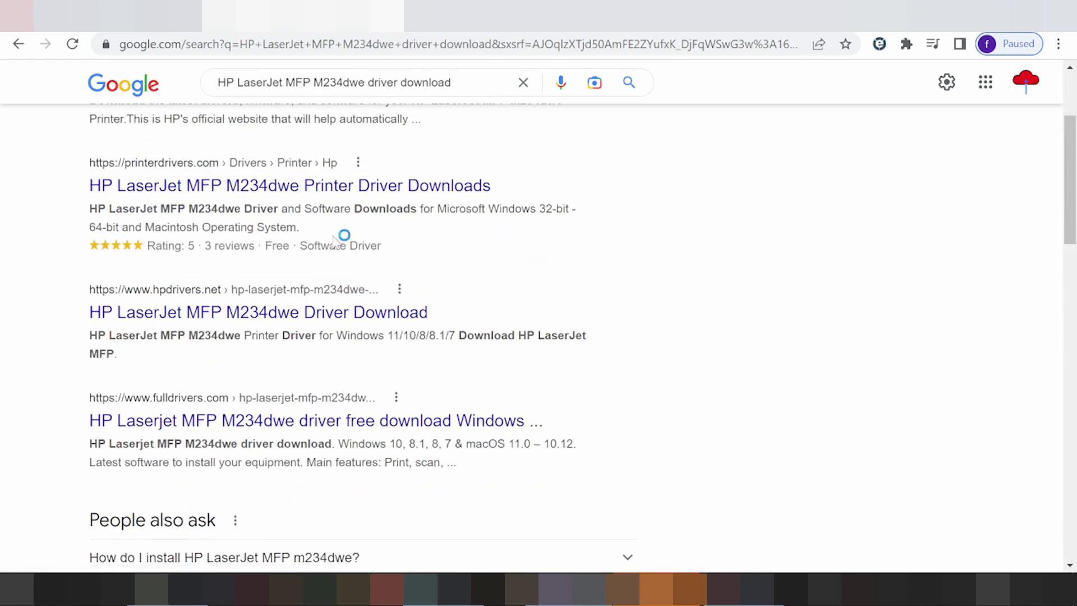
{"action": "scroll", "coordinate": [331, 272], "scroll_direction": "up", "scroll_amount": 3}
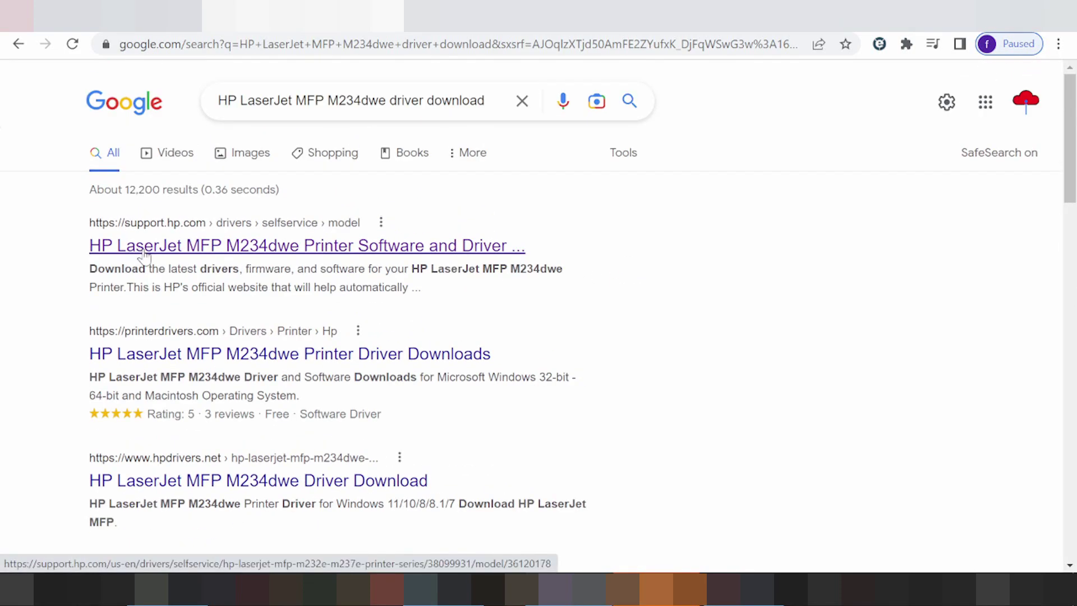
{"action": "left_click", "coordinate": [144, 254]}
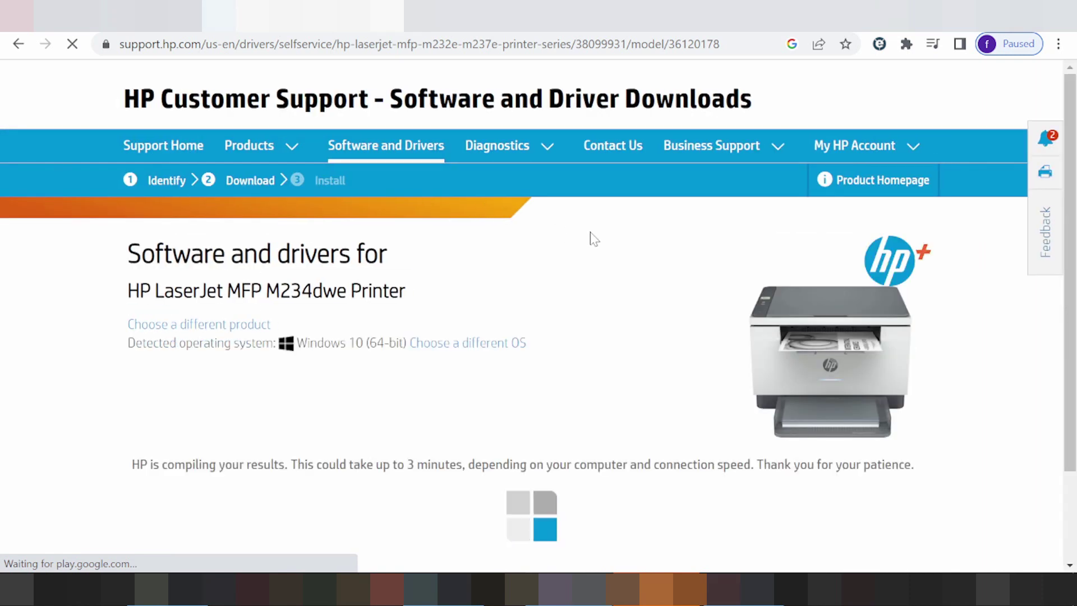
Step: Start choosing a different operating system for the printer's drivers and select Mac OS
{"action": "scroll", "coordinate": [592, 241], "scroll_direction": "down", "scroll_amount": 2}
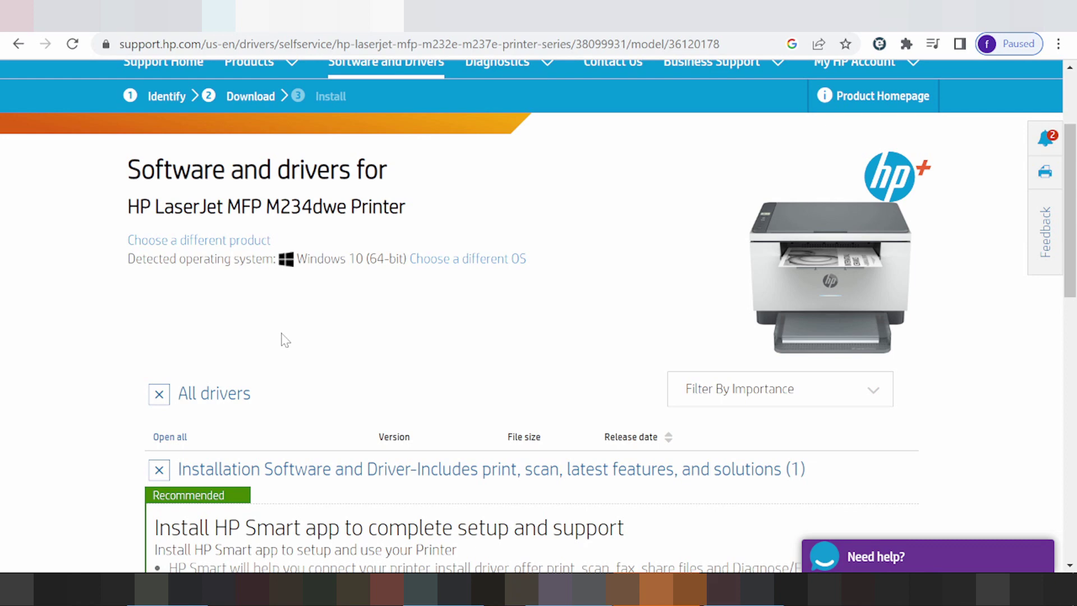
{"action": "left_click", "coordinate": [458, 264]}
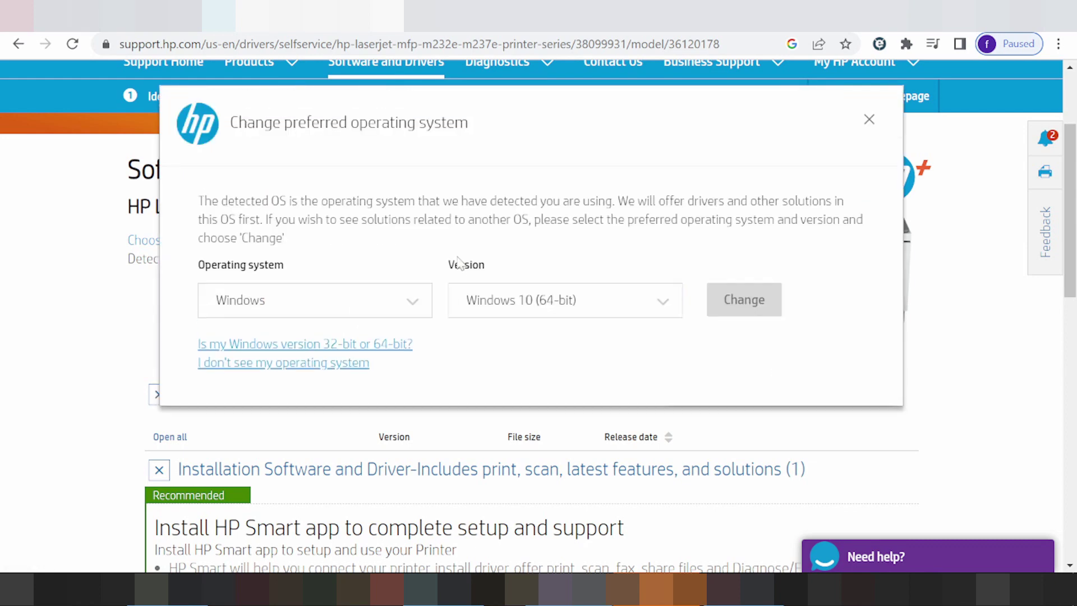
{"action": "left_click", "coordinate": [401, 315]}
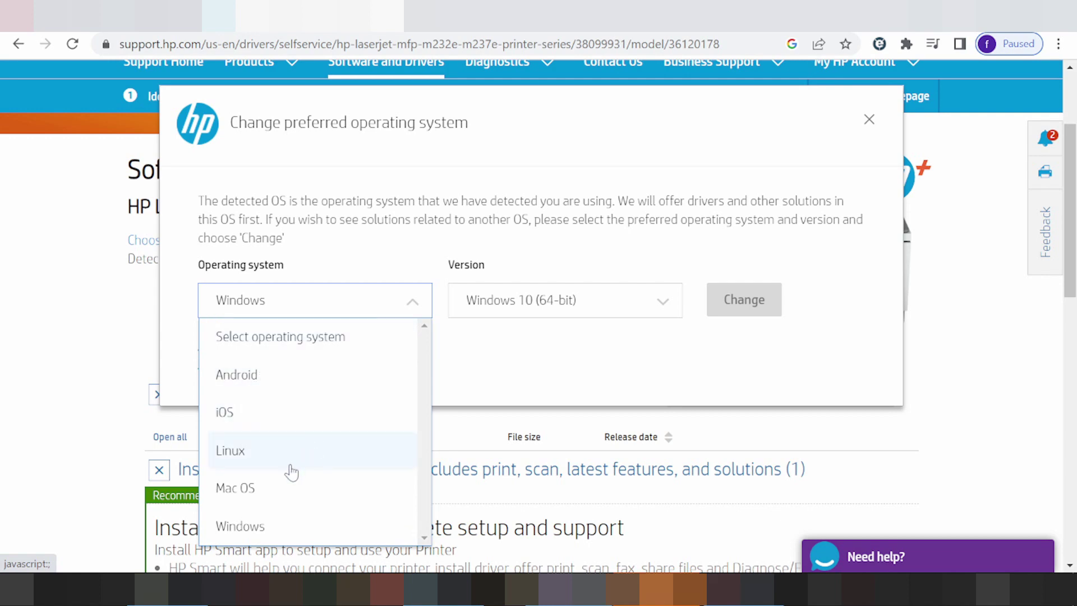
{"action": "left_click", "coordinate": [282, 488]}
Step: Choose macOS 12 as the operating system version and apply the change
{"action": "left_click", "coordinate": [518, 295]}
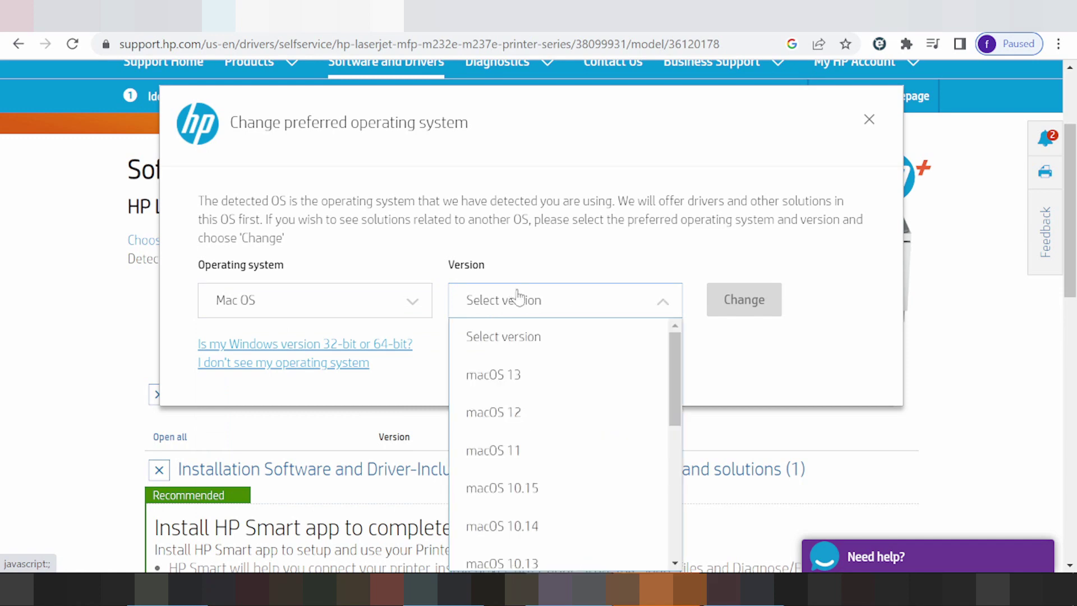
{"action": "scroll", "coordinate": [547, 393], "scroll_direction": "down", "scroll_amount": 6}
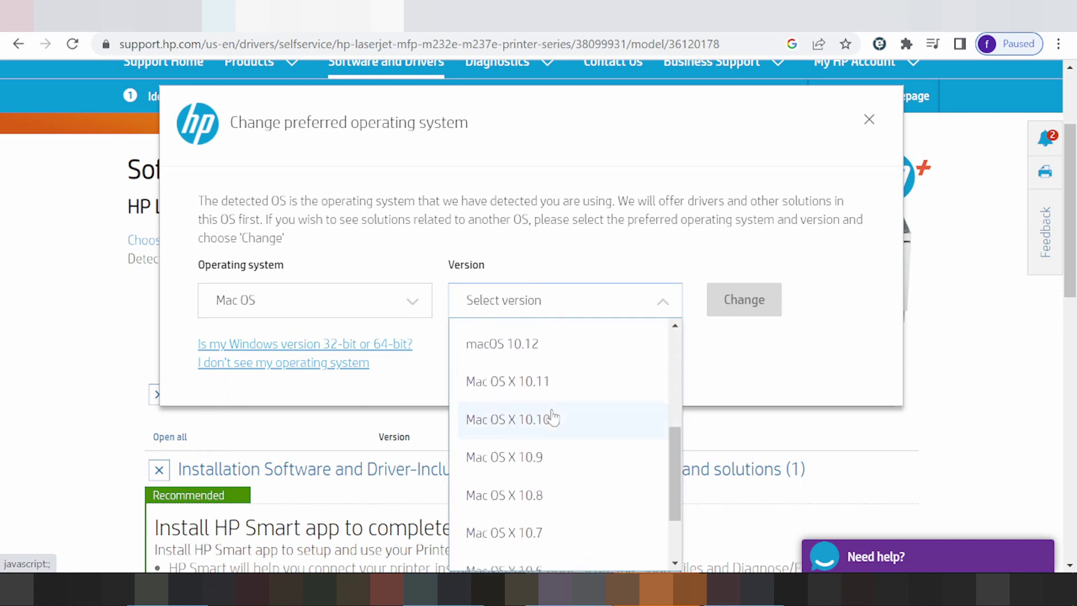
{"action": "scroll", "coordinate": [559, 444], "scroll_direction": "up", "scroll_amount": 6}
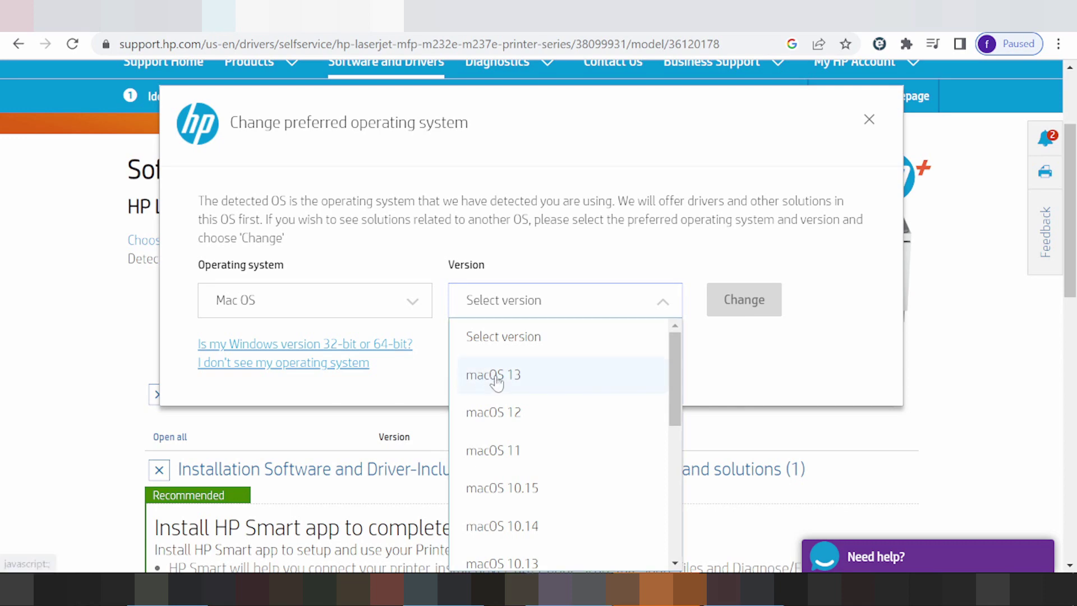
{"action": "scroll", "coordinate": [508, 430], "scroll_direction": "down", "scroll_amount": 2}
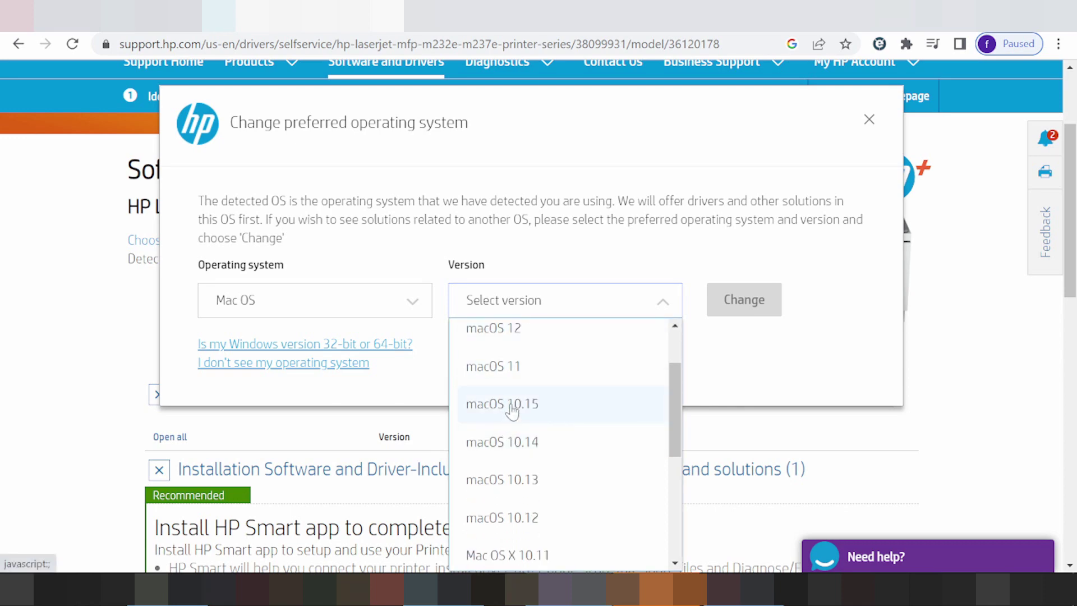
{"action": "scroll", "coordinate": [507, 427], "scroll_direction": "down", "scroll_amount": 5}
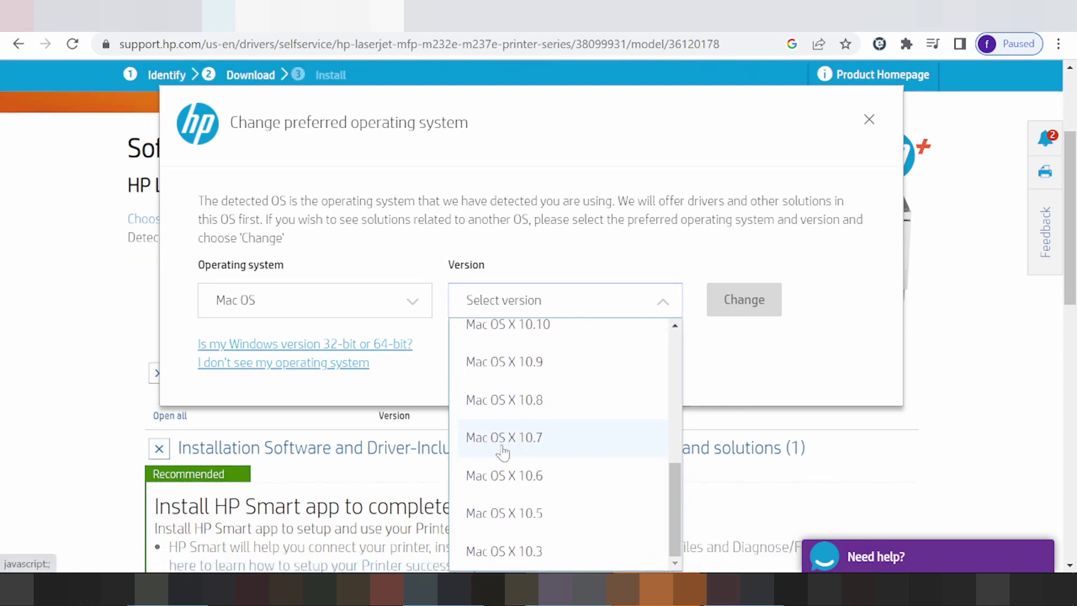
{"action": "scroll", "coordinate": [521, 409], "scroll_direction": "up", "scroll_amount": 3}
{"action": "scroll", "coordinate": [521, 402], "scroll_direction": "up", "scroll_amount": 3}
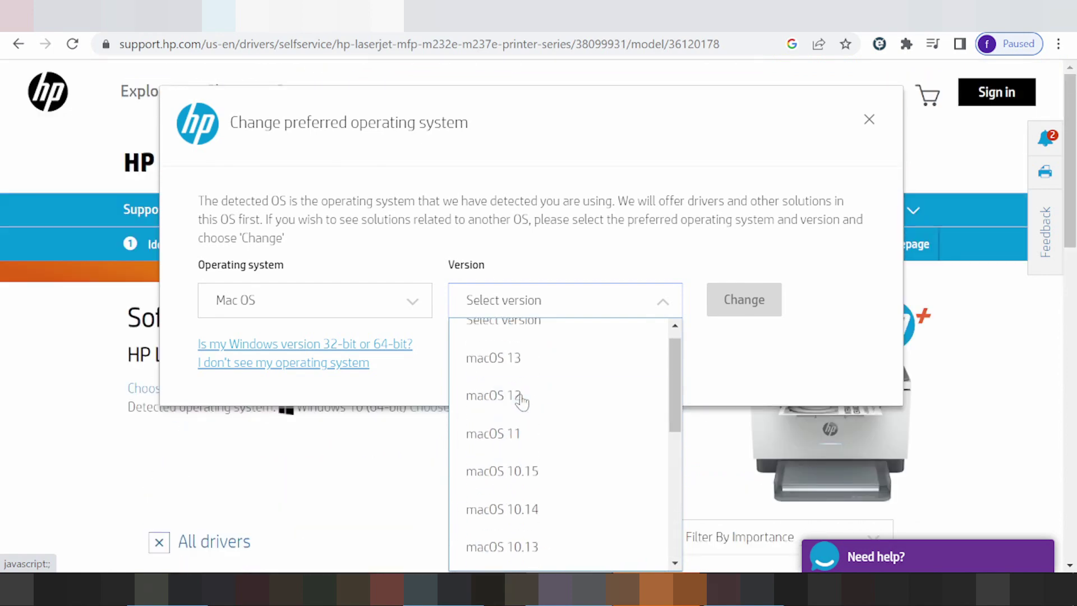
{"action": "left_click", "coordinate": [522, 397]}
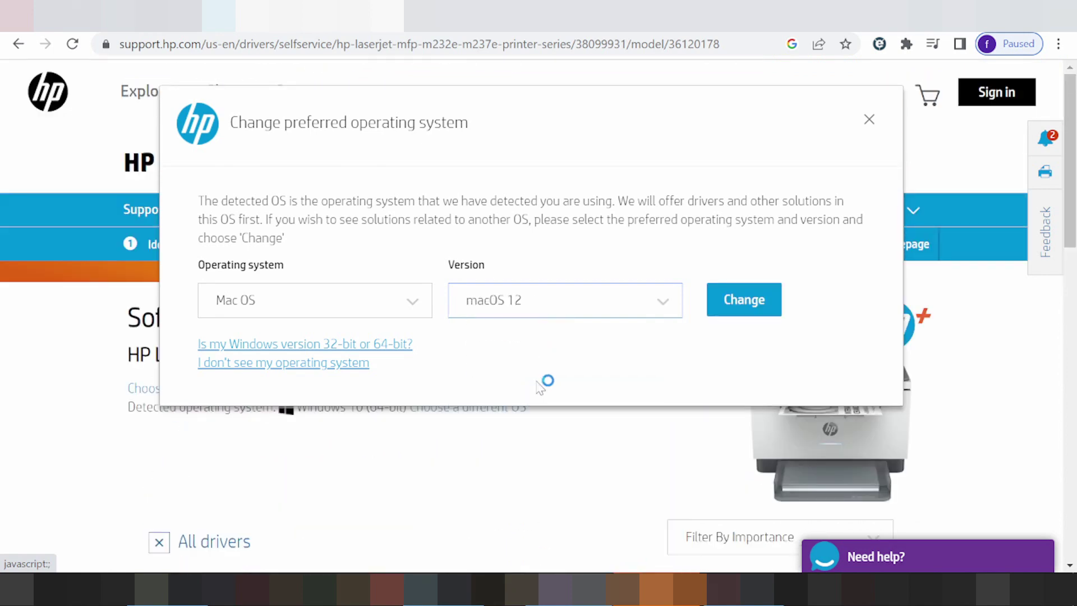
{"action": "left_click", "coordinate": [715, 308]}
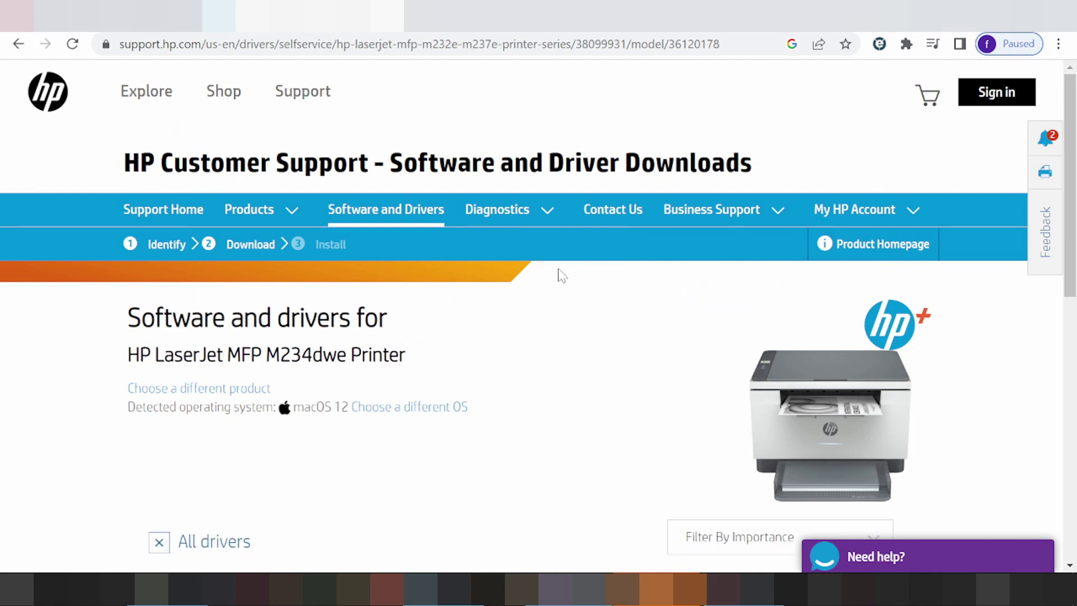
Step: Review the recommended HP Smart app entry under Installation Software and Driver, including its notes
{"action": "scroll", "coordinate": [515, 295], "scroll_direction": "down", "scroll_amount": 5}
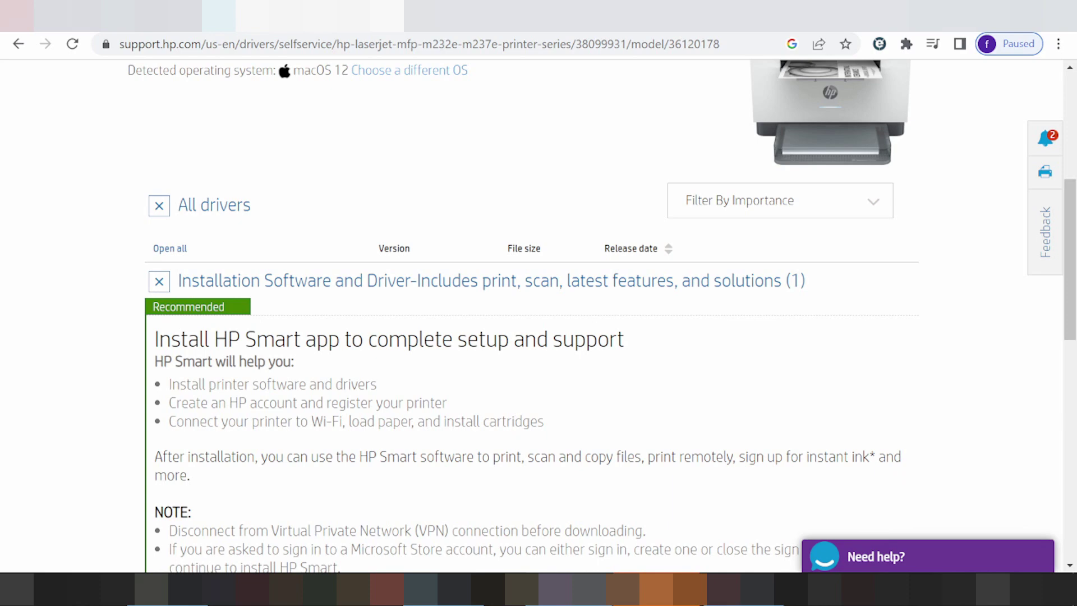
{"action": "left_click_drag", "start_coordinate": [160, 306], "coordinate": [275, 317]}
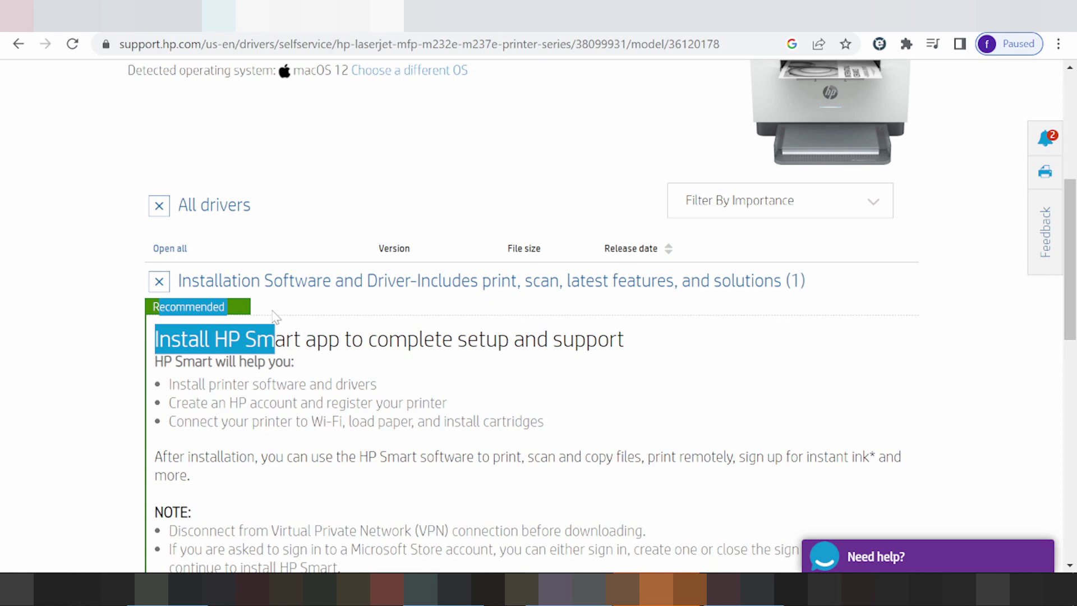
{"action": "left_click", "coordinate": [240, 319]}
{"action": "scroll", "coordinate": [236, 312], "scroll_direction": "down", "scroll_amount": 6}
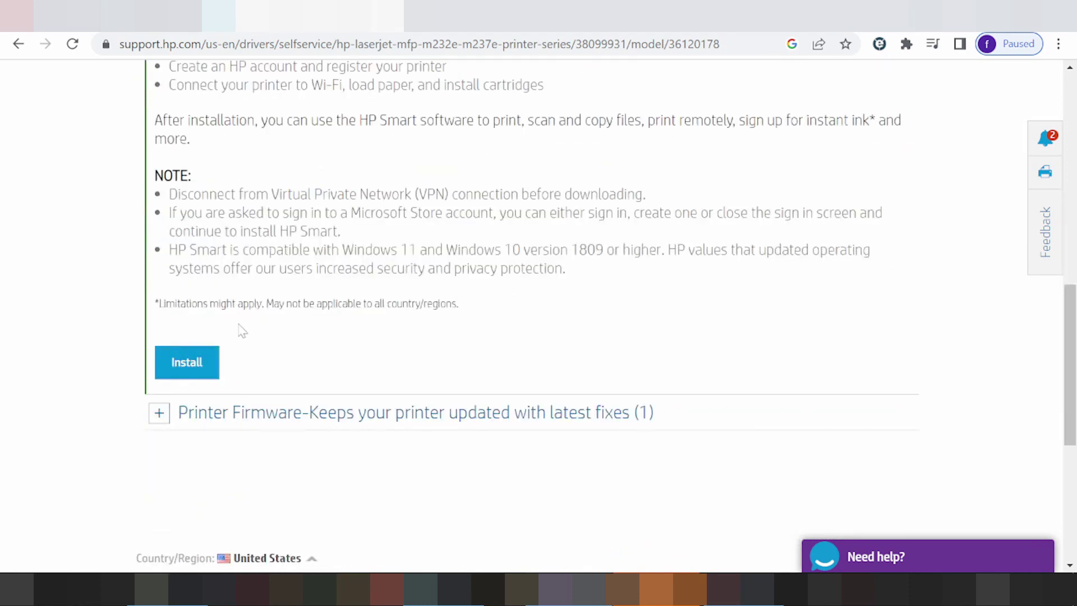
Step: Expand the Printer Firmware section and dismiss the website feedback survey without submitting it
{"action": "left_click", "coordinate": [158, 416]}
{"action": "scroll", "coordinate": [168, 376], "scroll_direction": "down", "scroll_amount": 1}
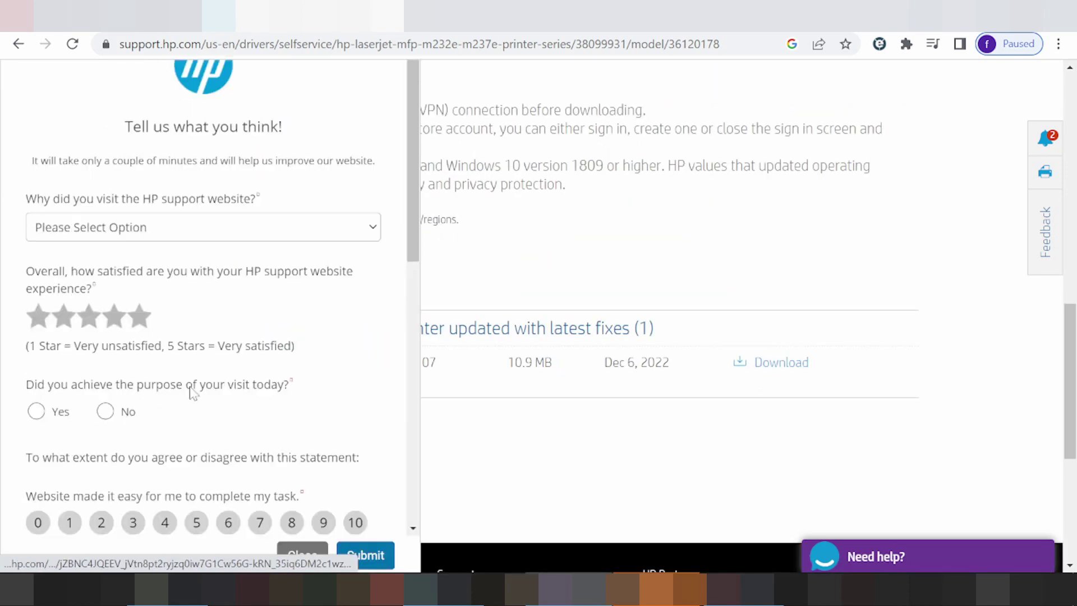
{"action": "left_click", "coordinate": [305, 556]}
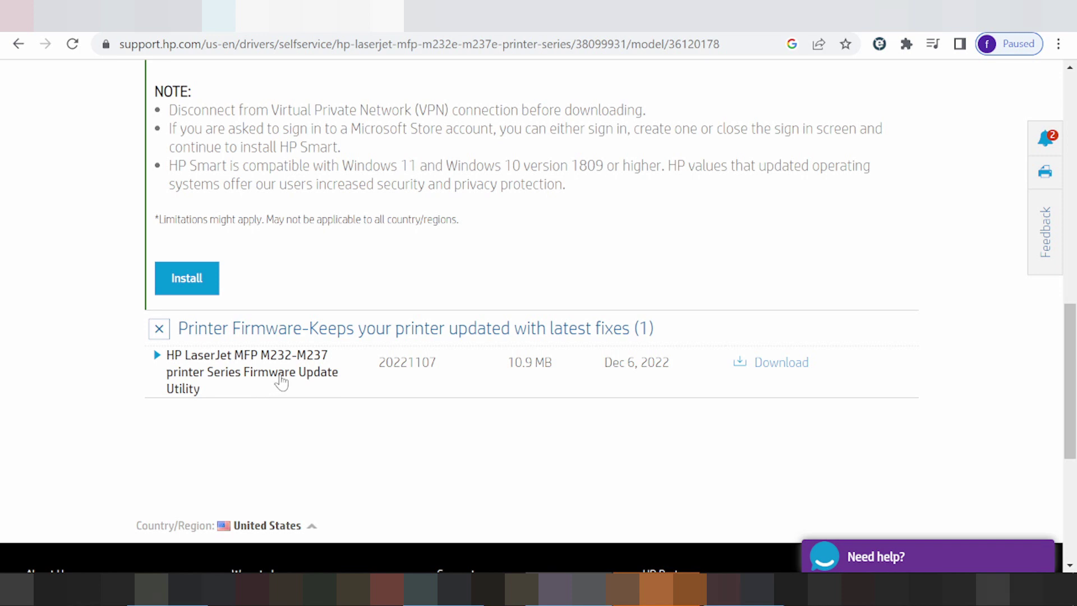
Step: Expand the Firmware Update Utility's details and examine its connection types, supported operating system, release date and file name
{"action": "left_click", "coordinate": [158, 356]}
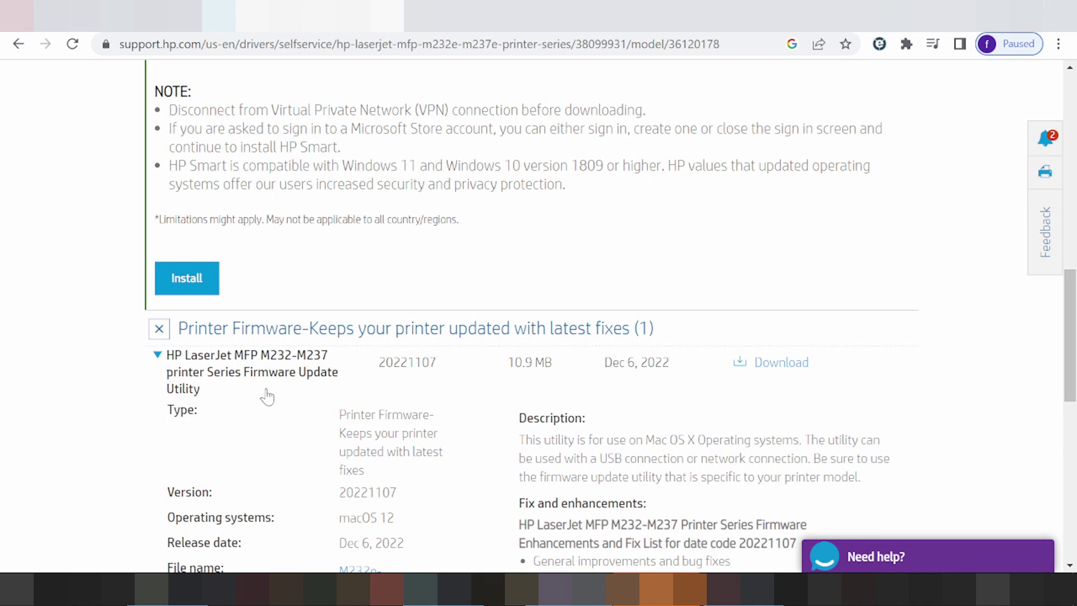
{"action": "scroll", "coordinate": [267, 397], "scroll_direction": "down", "scroll_amount": 1}
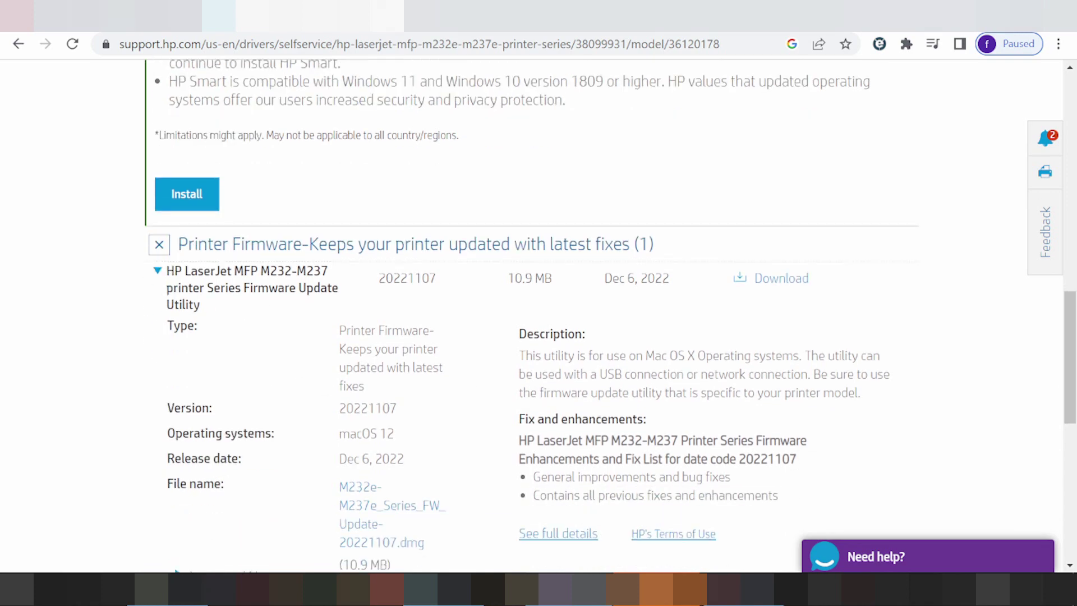
{"action": "left_click_drag", "start_coordinate": [614, 374], "coordinate": [748, 374]}
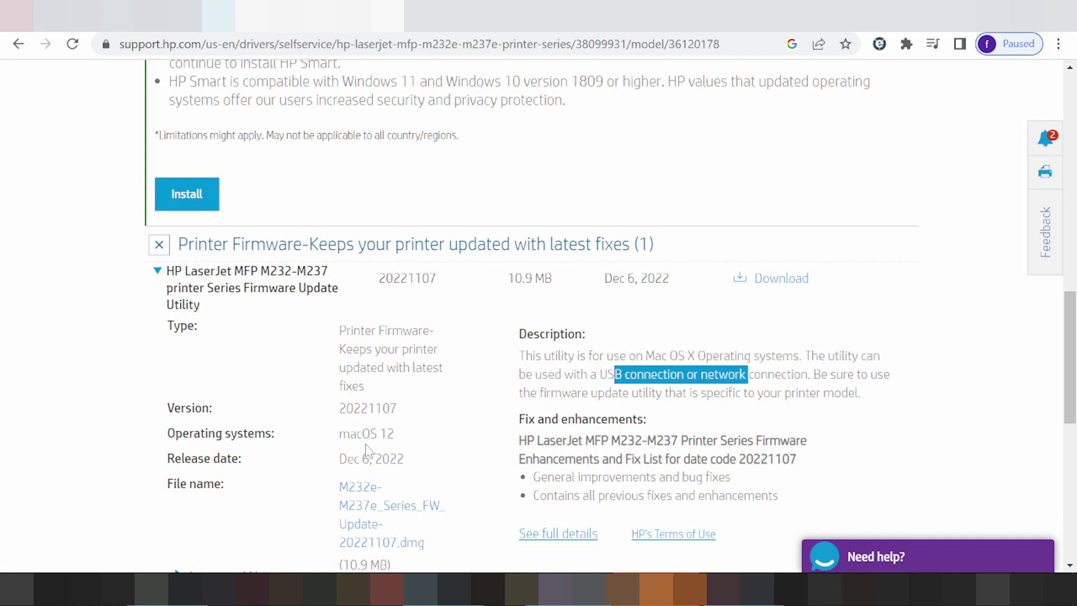
{"action": "left_click_drag", "start_coordinate": [357, 434], "coordinate": [387, 434]}
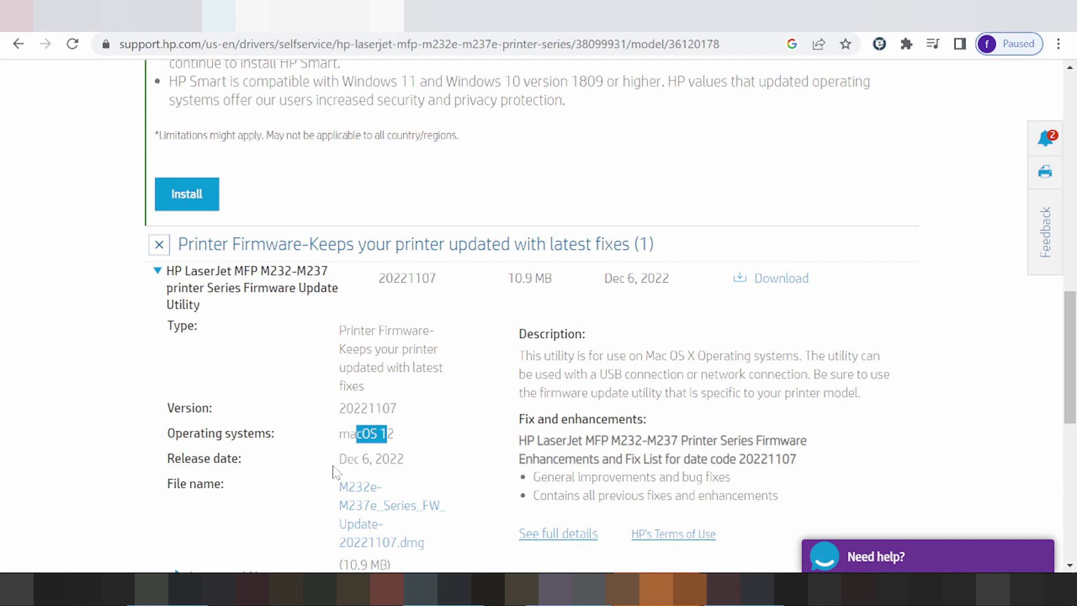
{"action": "left_click_drag", "start_coordinate": [337, 470], "coordinate": [365, 475]}
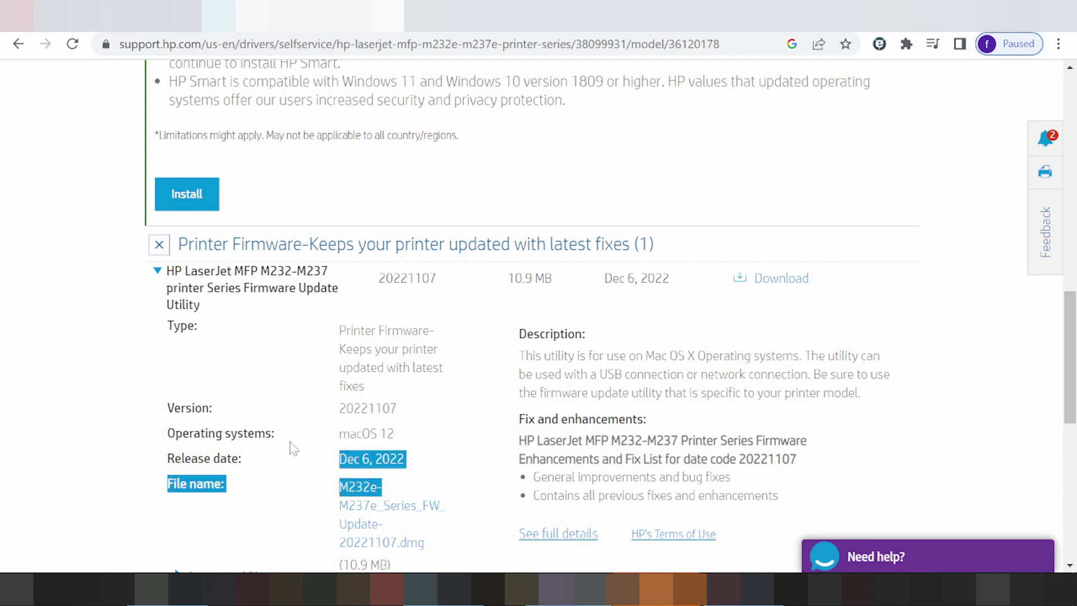
Step: Review the rest of the firmware utility's details, from the operating systems line through the file name and associated files
{"action": "left_click_drag", "start_coordinate": [254, 433], "coordinate": [286, 435]}
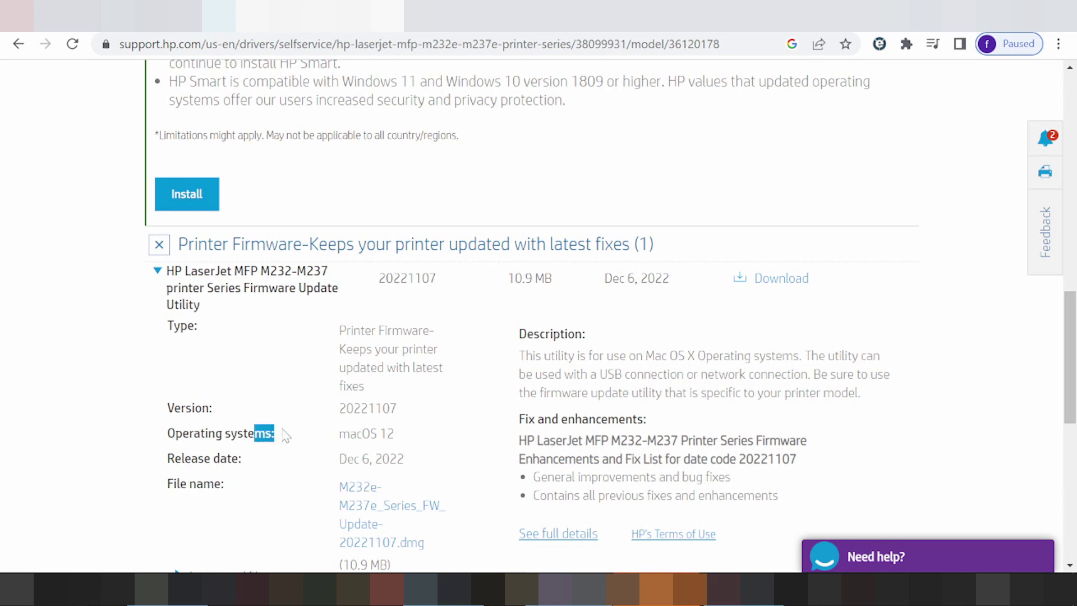
{"action": "scroll", "coordinate": [381, 419], "scroll_direction": "down", "scroll_amount": 3}
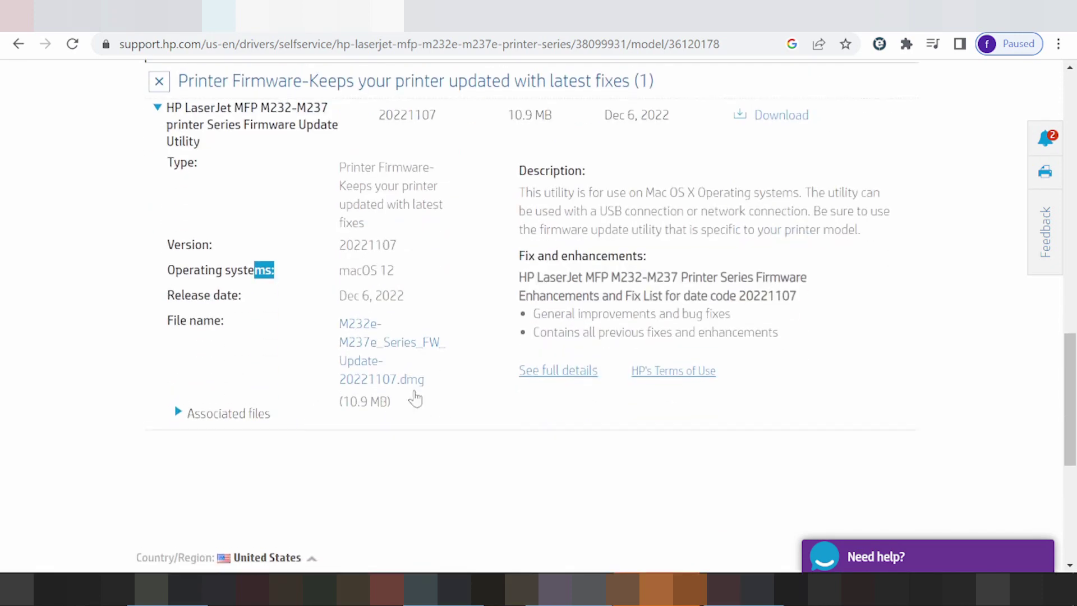
{"action": "scroll", "coordinate": [414, 397], "scroll_direction": "up", "scroll_amount": 2}
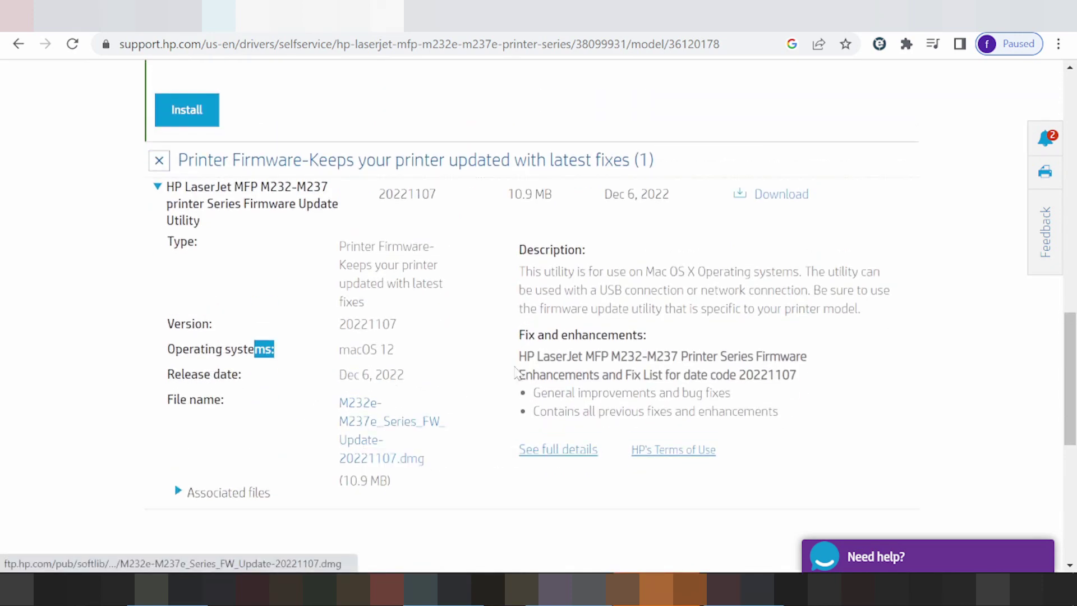
{"action": "scroll", "coordinate": [783, 216], "scroll_direction": "up", "scroll_amount": 10}
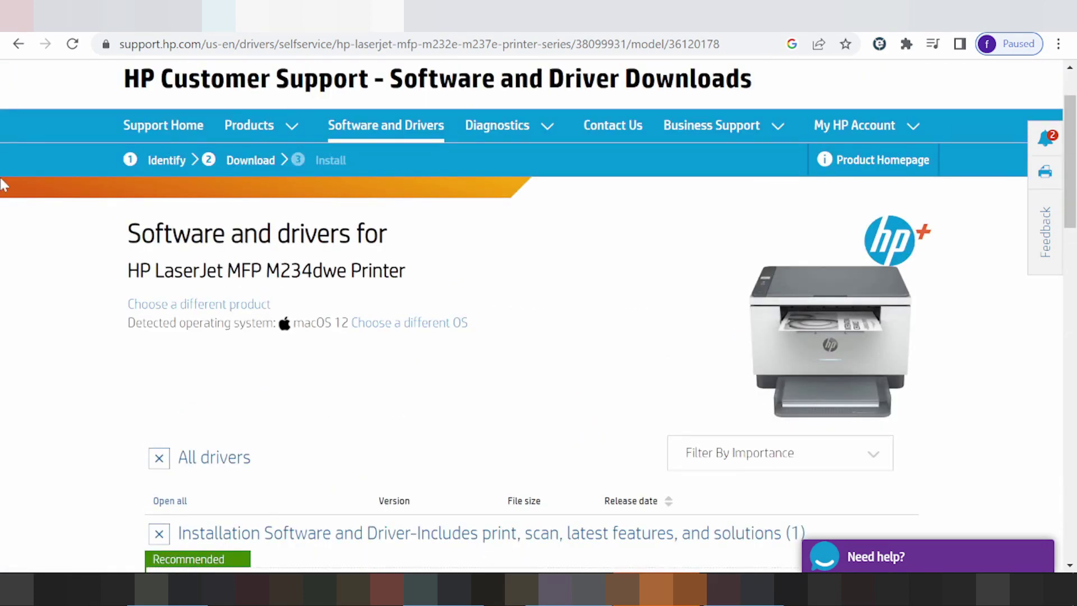
Step: Reopen the HP LaserJet MFP M234dwe driver page from the Google results and choose Windows as the preferred operating system
{"action": "left_click", "coordinate": [17, 45]}
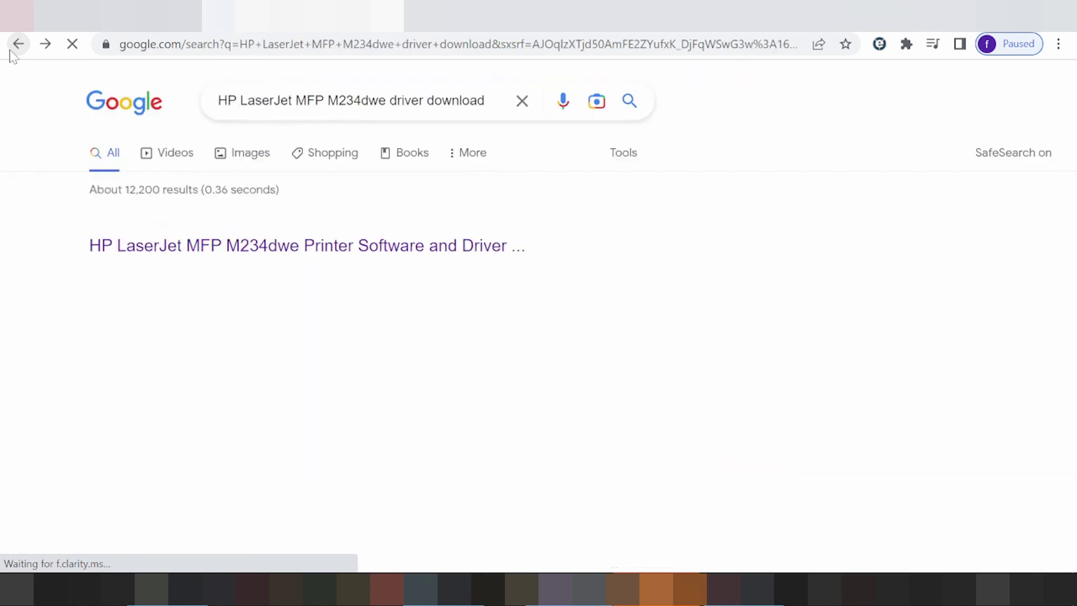
{"action": "left_click", "coordinate": [227, 248]}
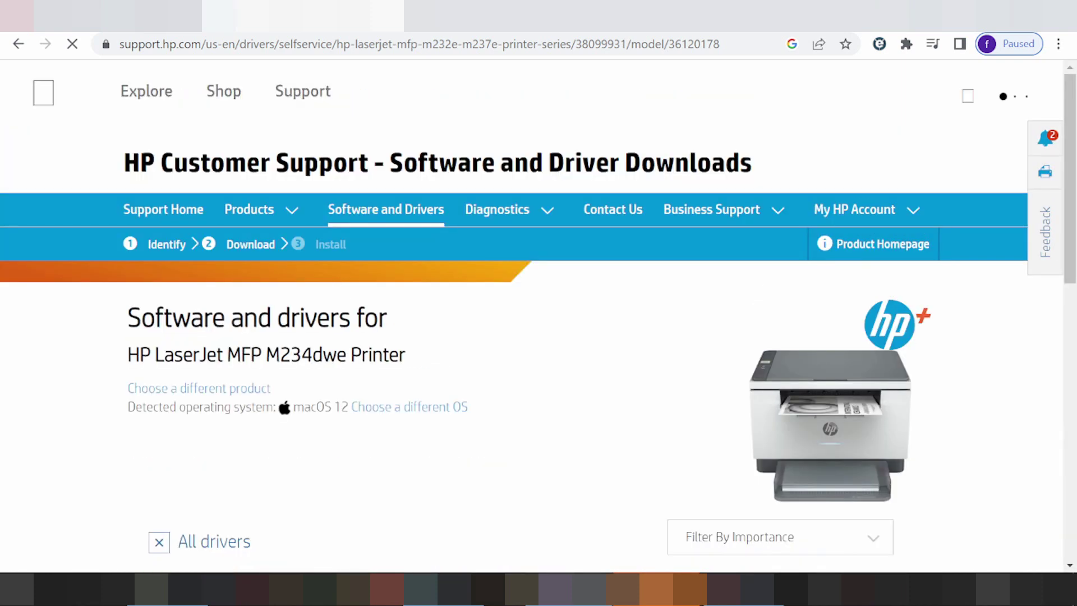
{"action": "left_click", "coordinate": [369, 410]}
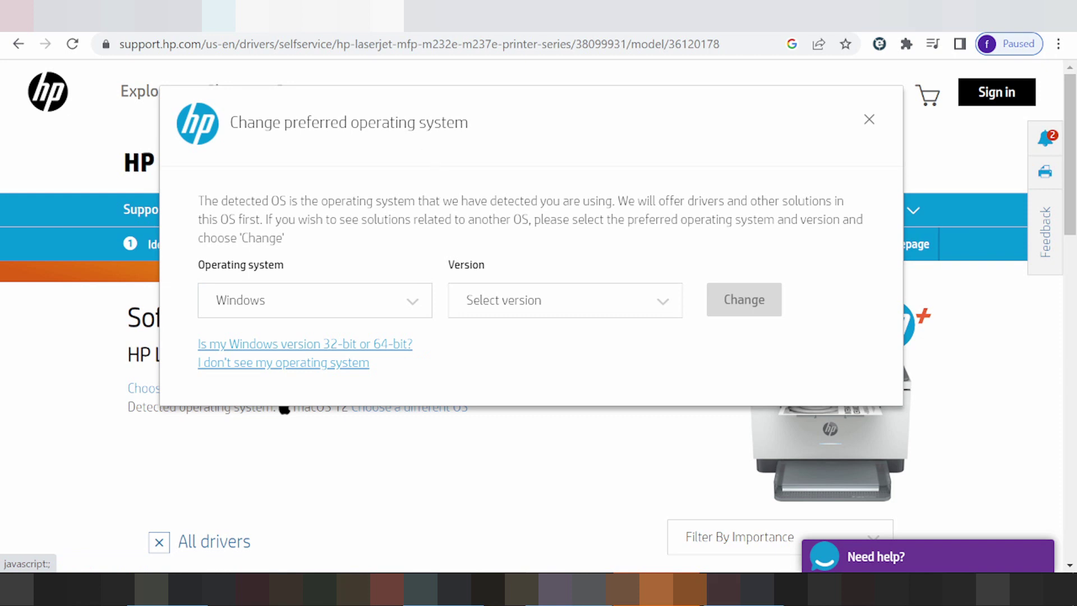
{"action": "left_click", "coordinate": [349, 311]}
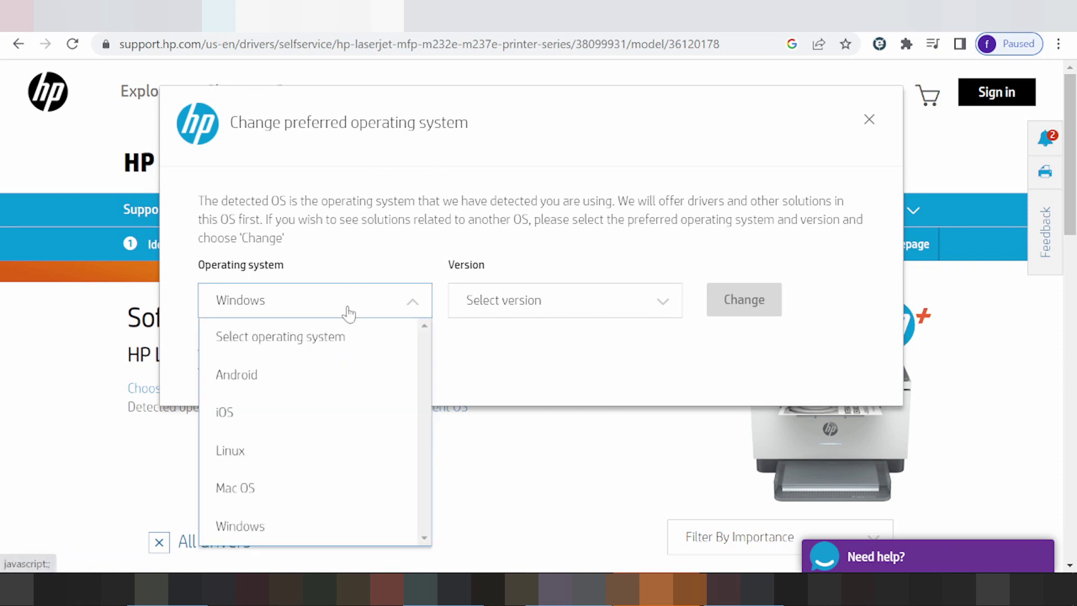
{"action": "left_click", "coordinate": [277, 524]}
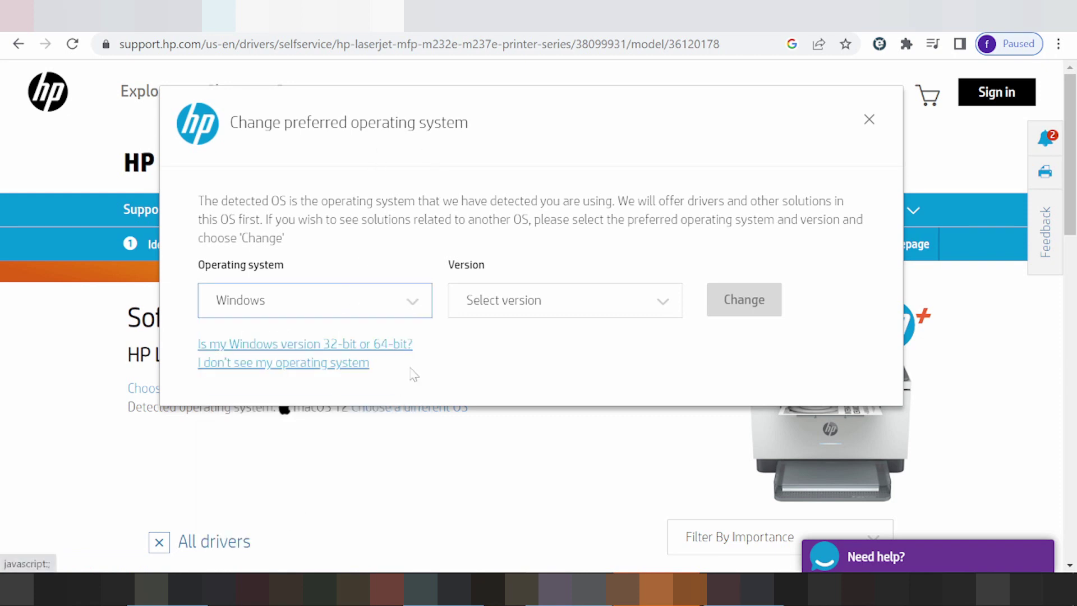
Step: Look through the available Windows versions, choose Windows 11 and apply the operating system change
{"action": "left_click", "coordinate": [472, 302]}
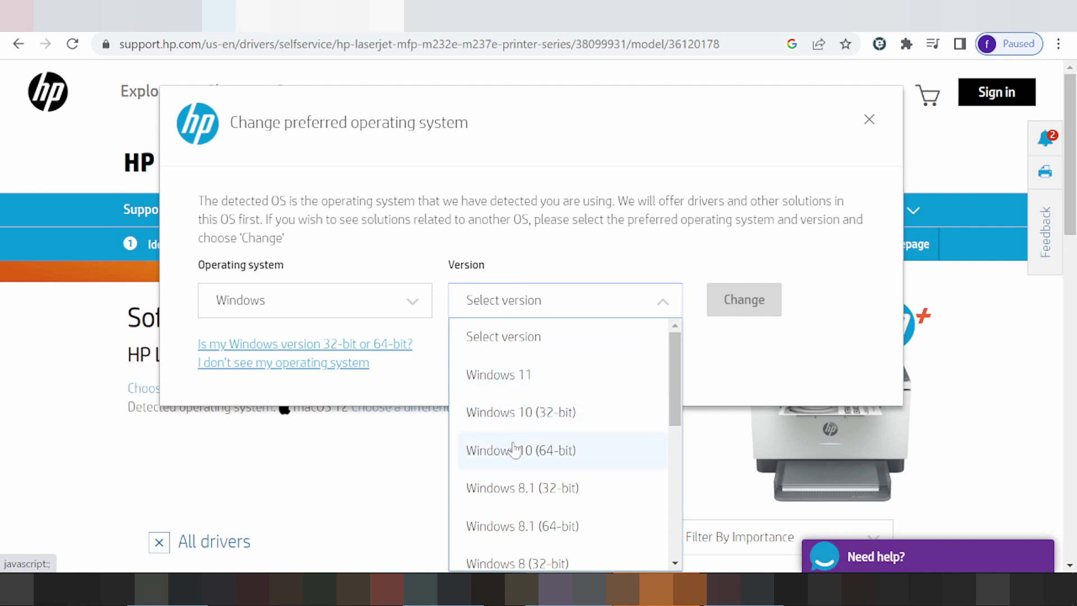
{"action": "scroll", "coordinate": [517, 497], "scroll_direction": "down", "scroll_amount": 2}
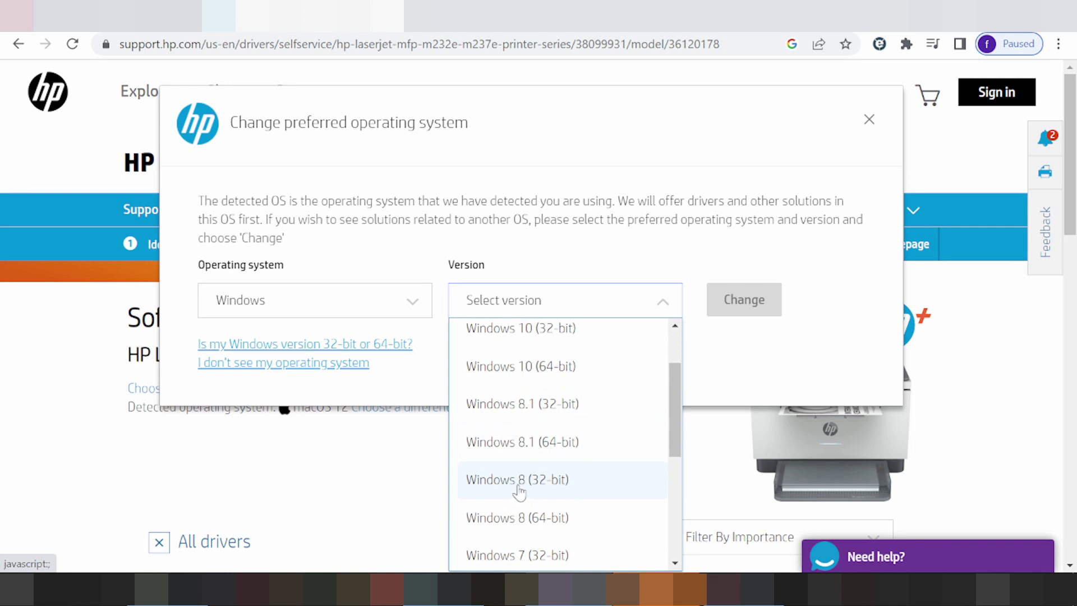
{"action": "scroll", "coordinate": [516, 491], "scroll_direction": "down", "scroll_amount": 2}
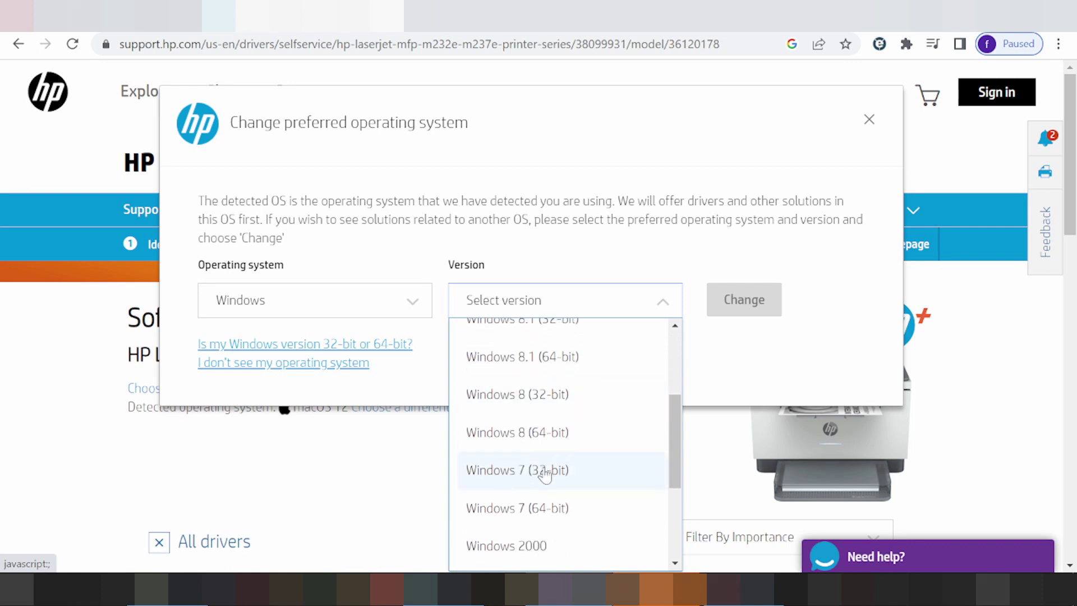
{"action": "scroll", "coordinate": [539, 475], "scroll_direction": "down", "scroll_amount": 2}
{"action": "scroll", "coordinate": [522, 494], "scroll_direction": "down", "scroll_amount": 2}
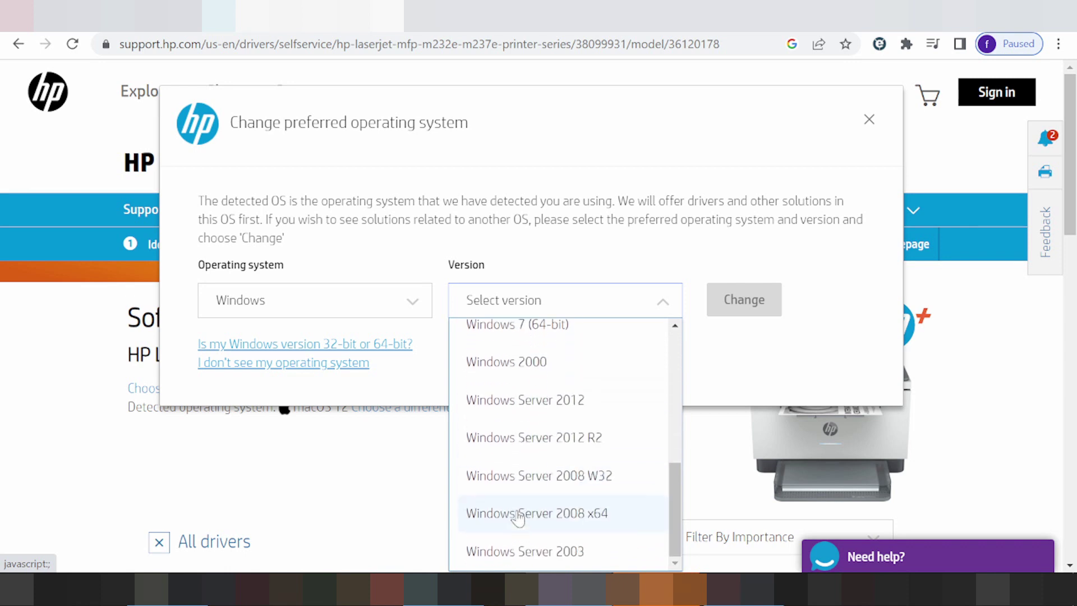
{"action": "scroll", "coordinate": [513, 519], "scroll_direction": "up", "scroll_amount": 3}
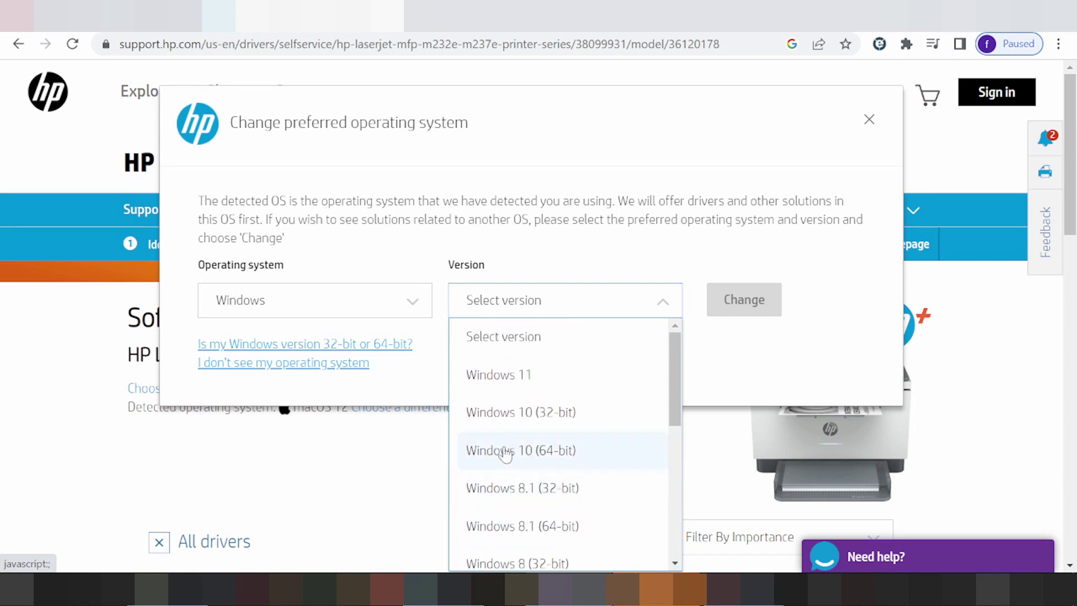
{"action": "left_click", "coordinate": [498, 375]}
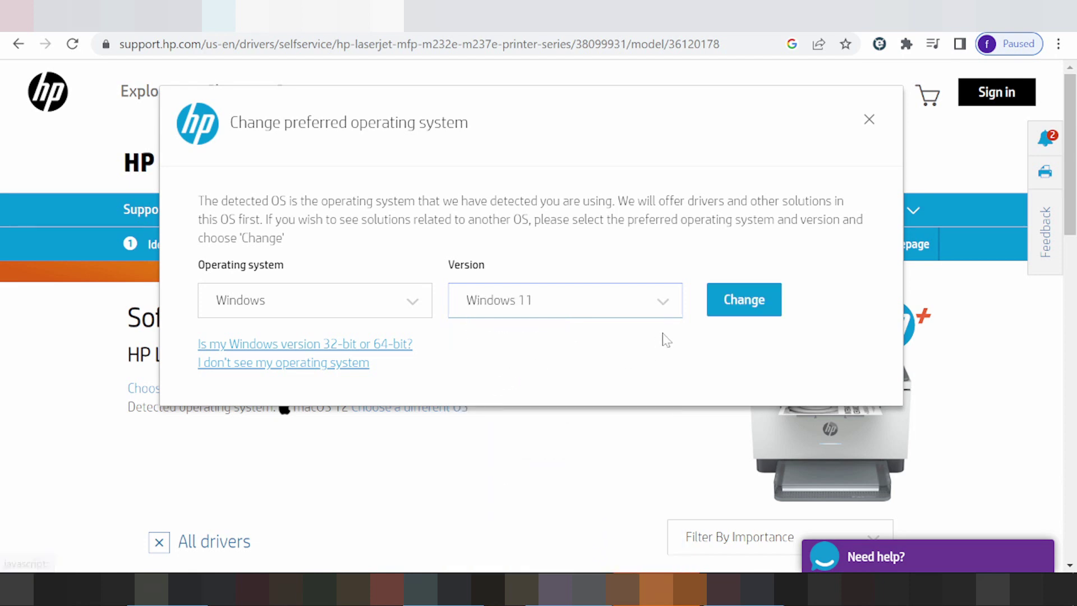
{"action": "left_click", "coordinate": [735, 299]}
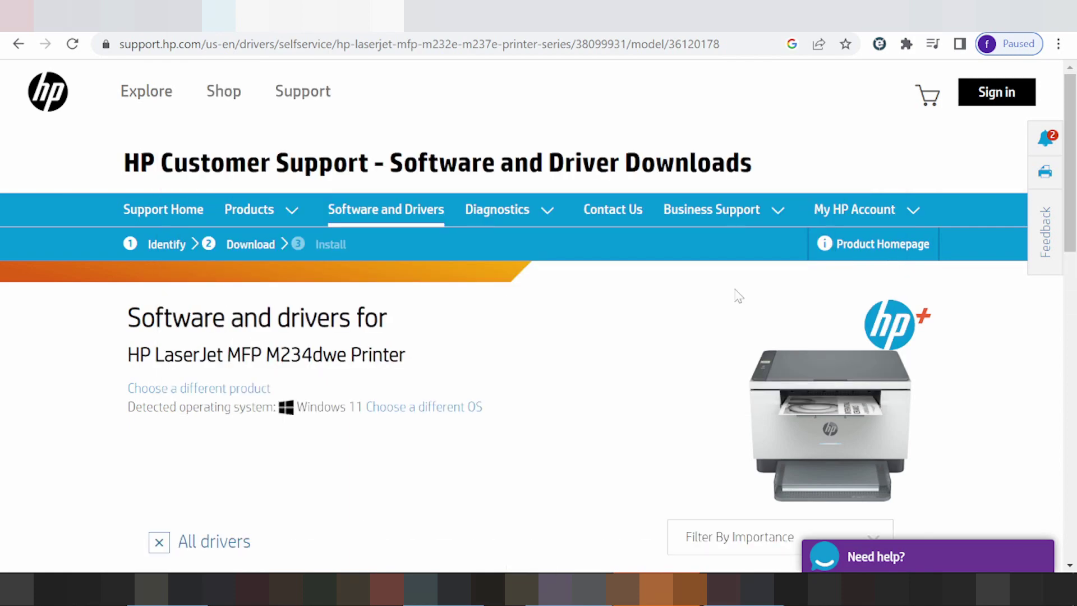
Step: Review the recommended HP Smart app entry for Windows 11, including its setup information and the VPN note
{"action": "scroll", "coordinate": [724, 296], "scroll_direction": "down", "scroll_amount": 3}
{"action": "scroll", "coordinate": [690, 292], "scroll_direction": "down", "scroll_amount": 3}
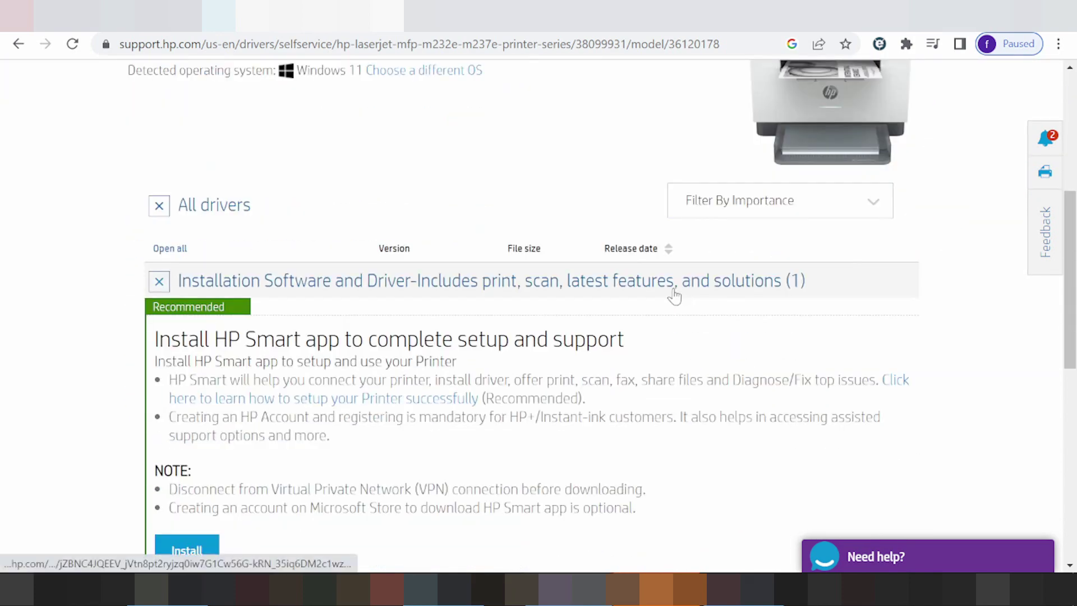
{"action": "scroll", "coordinate": [284, 373], "scroll_direction": "up", "scroll_amount": 2}
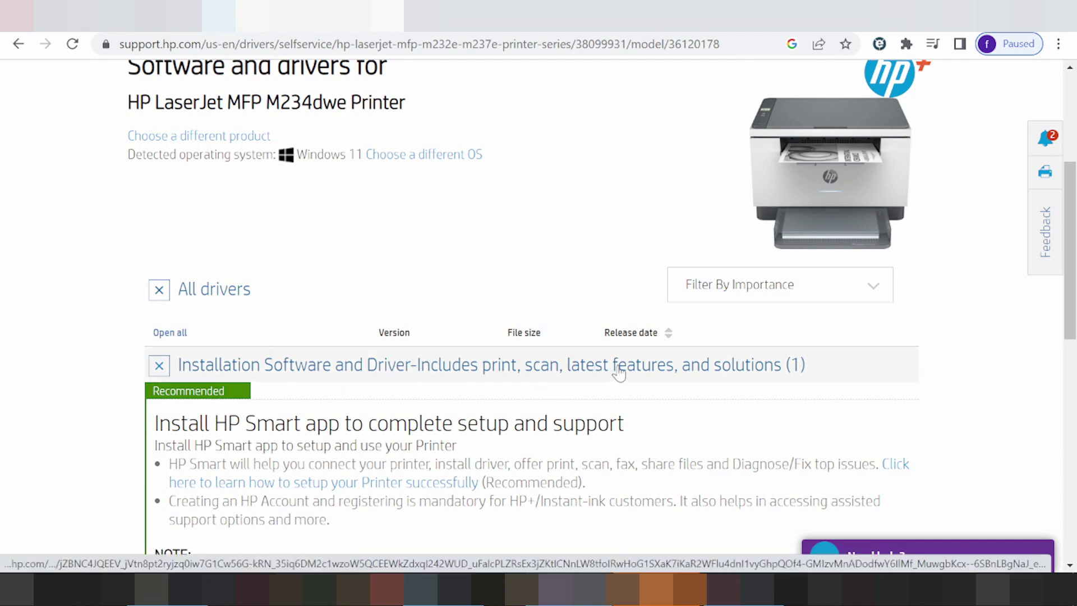
{"action": "scroll", "coordinate": [619, 373], "scroll_direction": "down", "scroll_amount": 3}
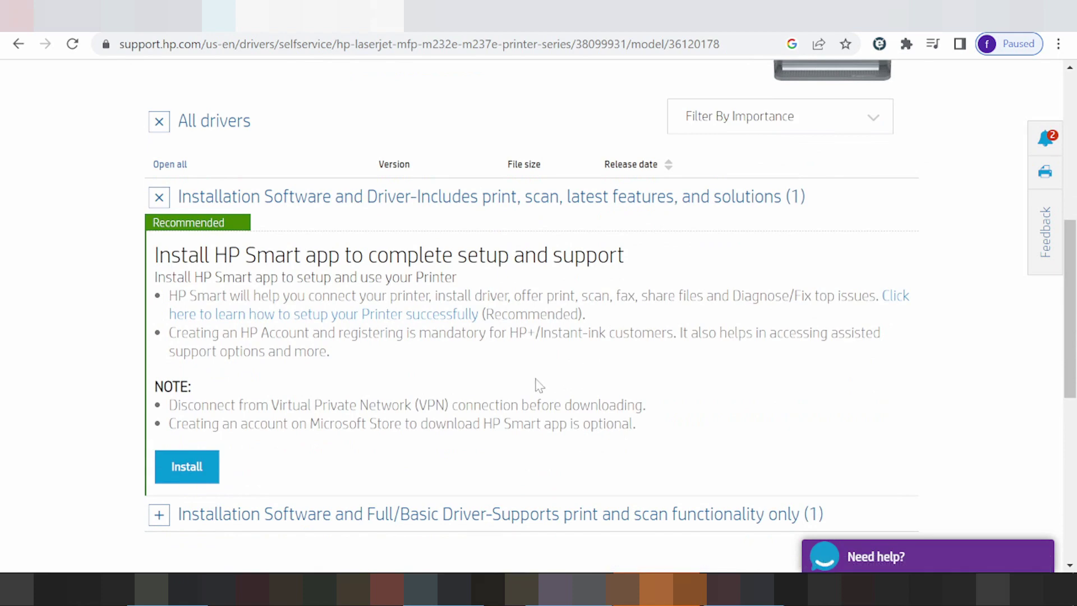
{"action": "scroll", "coordinate": [460, 390], "scroll_direction": "up", "scroll_amount": 2}
{"action": "scroll", "coordinate": [418, 387], "scroll_direction": "down", "scroll_amount": 2}
{"action": "scroll", "coordinate": [532, 314], "scroll_direction": "down", "scroll_amount": 2}
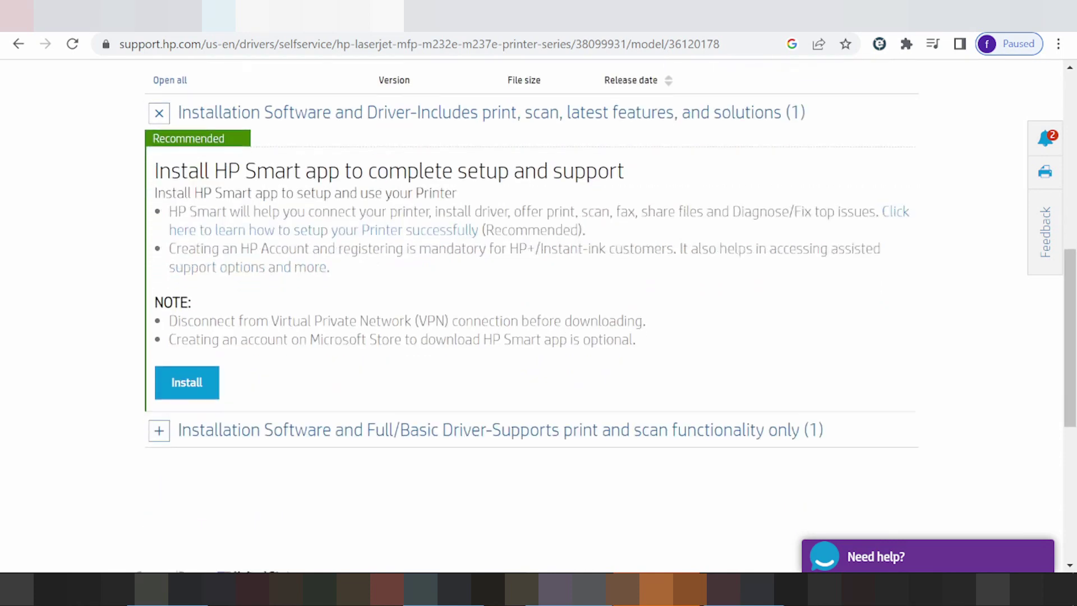
{"action": "scroll", "coordinate": [416, 361], "scroll_direction": "down", "scroll_amount": 2}
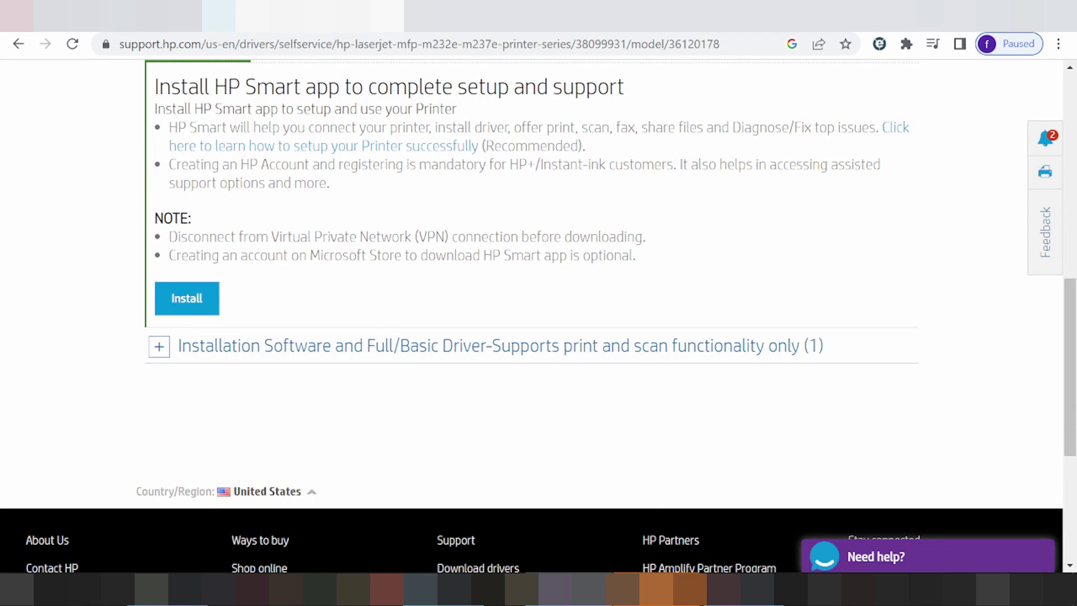
{"action": "left_click_drag", "start_coordinate": [324, 255], "coordinate": [621, 219]}
{"action": "scroll", "coordinate": [646, 222], "scroll_direction": "down", "scroll_amount": 2}
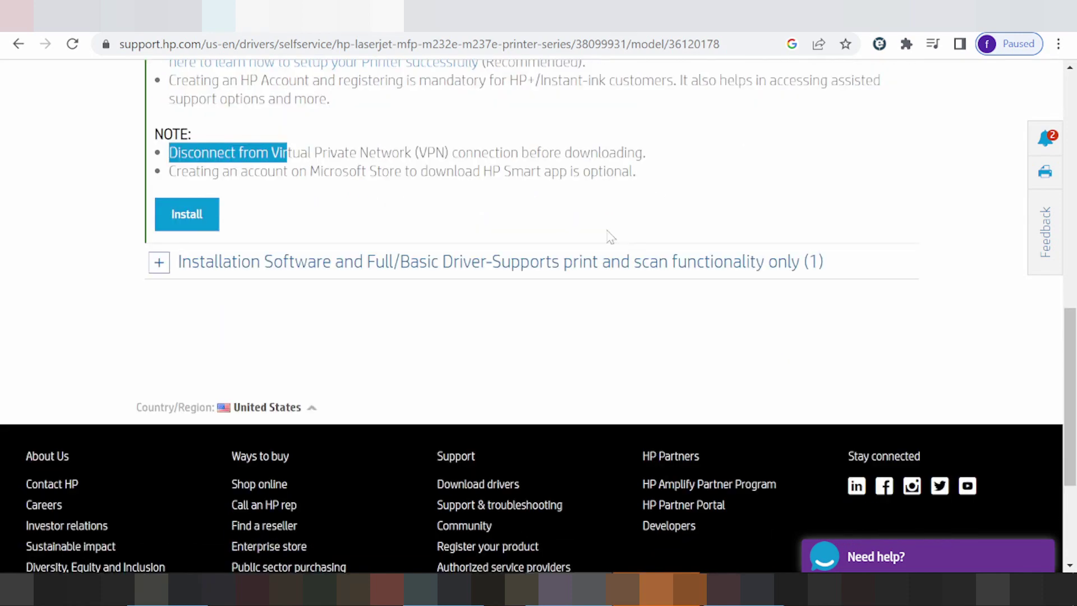
Step: Expand the HP Easy Start Printer Setup Software details under Installation Software and Full/Basic Driver, and download HPEasyStart_15_2_7.exe
{"action": "left_click", "coordinate": [154, 270]}
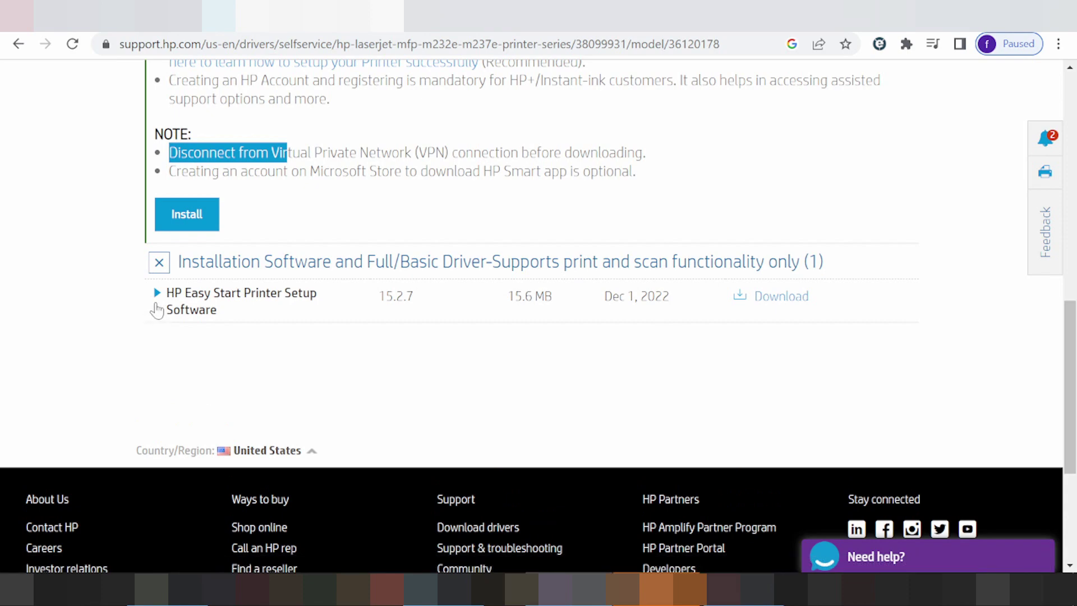
{"action": "left_click", "coordinate": [157, 295]}
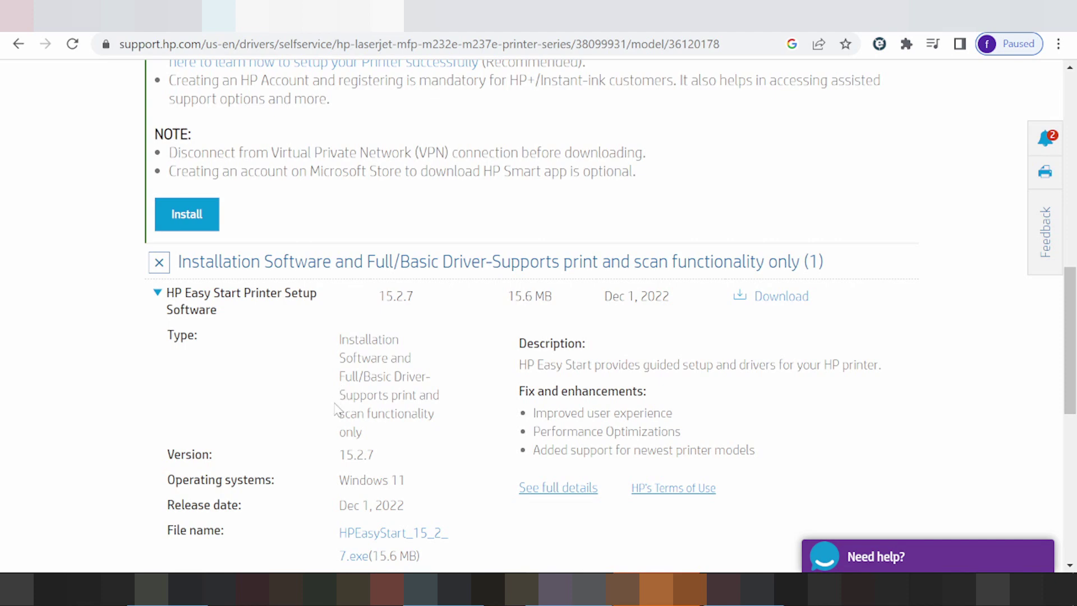
{"action": "scroll", "coordinate": [335, 408], "scroll_direction": "down", "scroll_amount": 1}
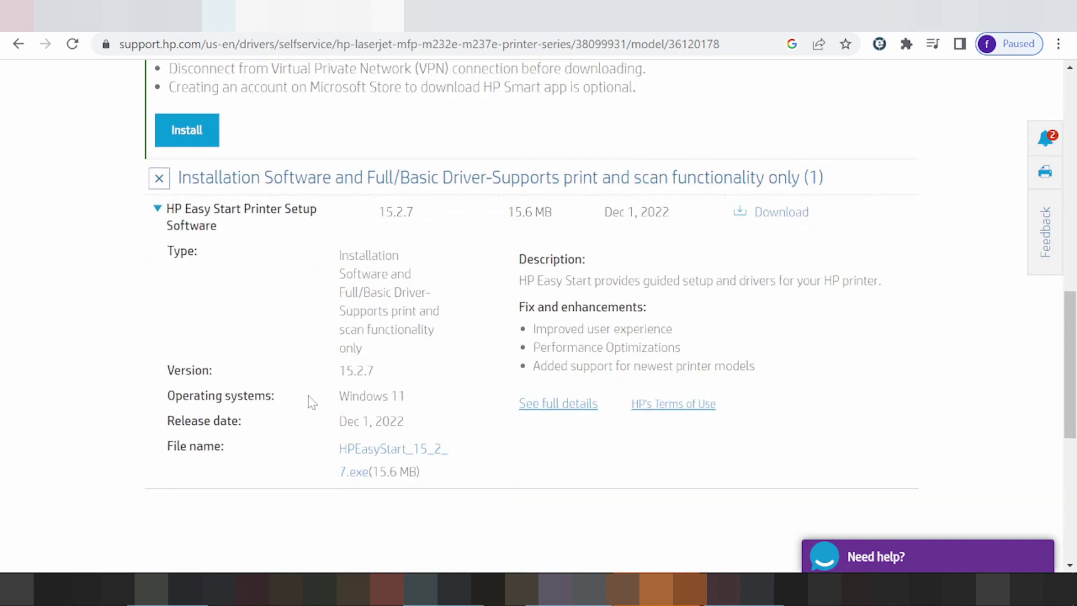
{"action": "left_click_drag", "start_coordinate": [175, 395], "coordinate": [432, 378]}
{"action": "left_click_drag", "start_coordinate": [167, 421], "coordinate": [398, 422]}
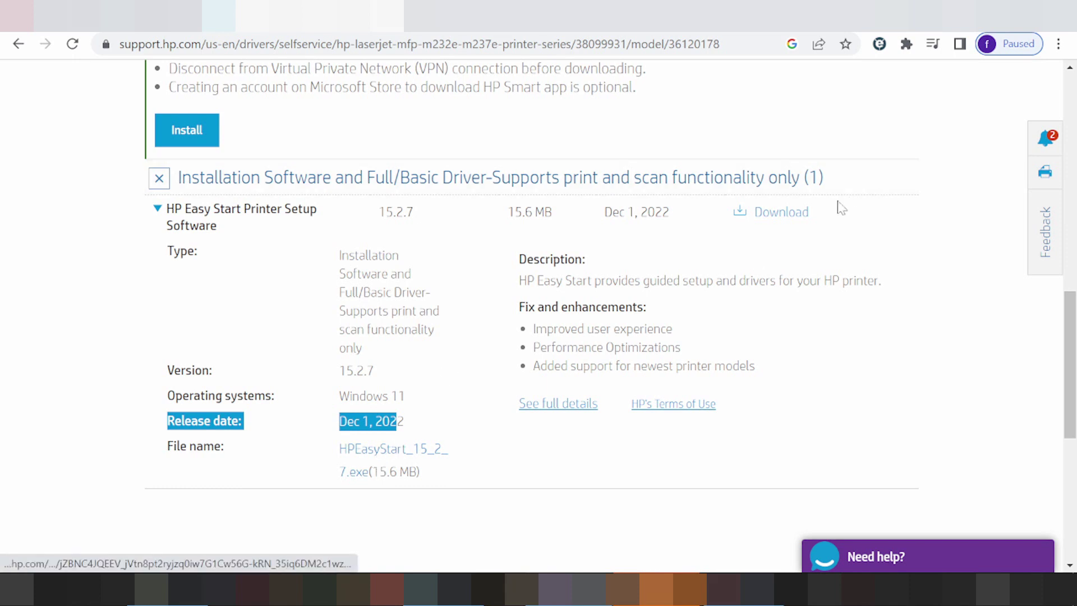
{"action": "left_click", "coordinate": [763, 222]}
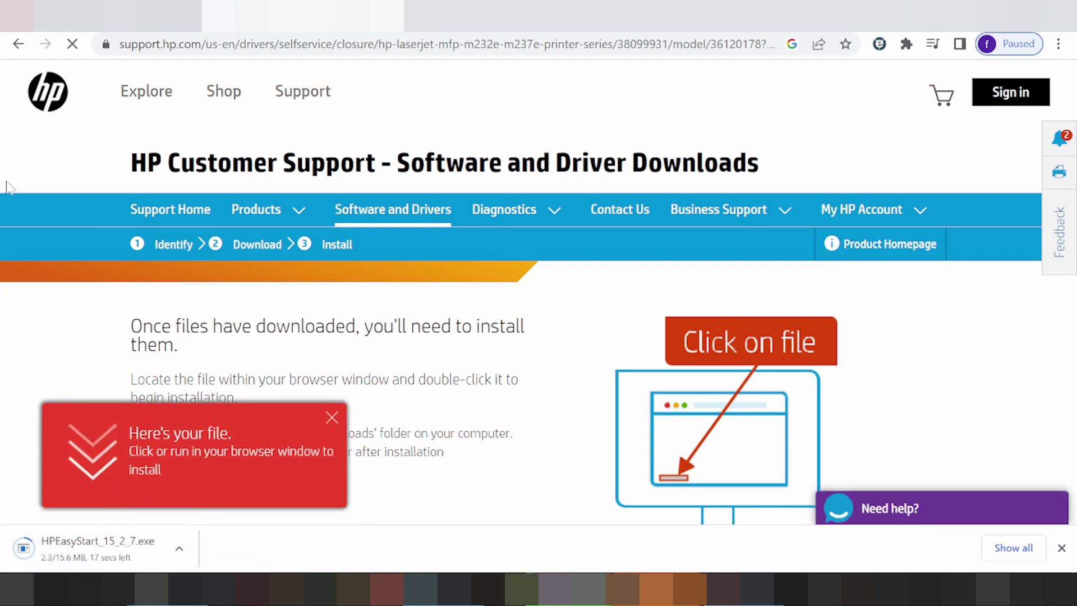
Step: Return to the Google results, view the downloading file's options, and reopen the HP LaserJet MFP M234dwe Printer Software and Driver result
{"action": "left_click", "coordinate": [17, 49]}
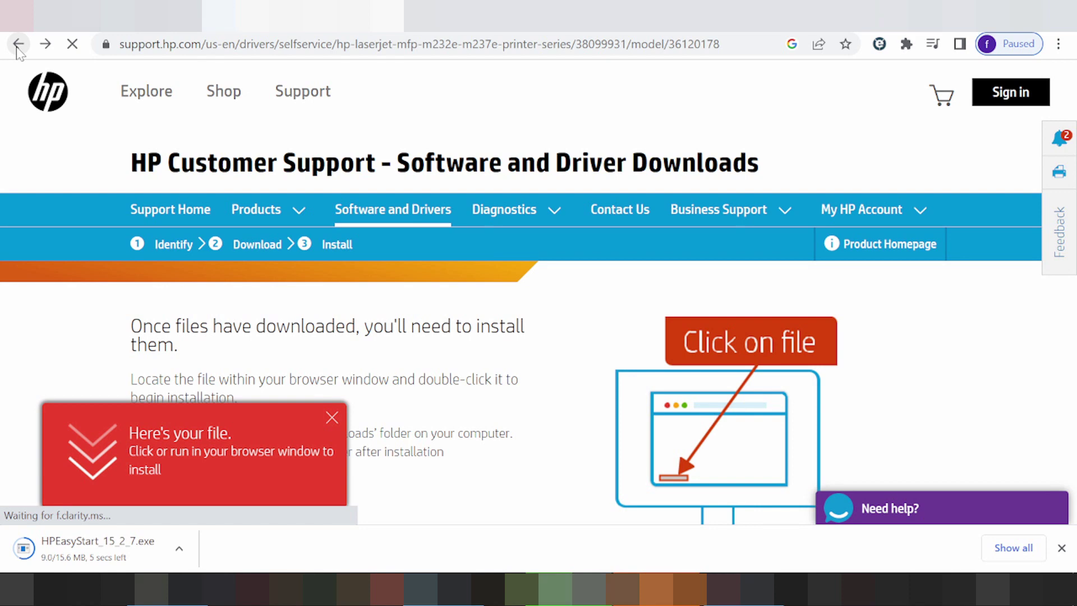
{"action": "left_click", "coordinate": [18, 50]}
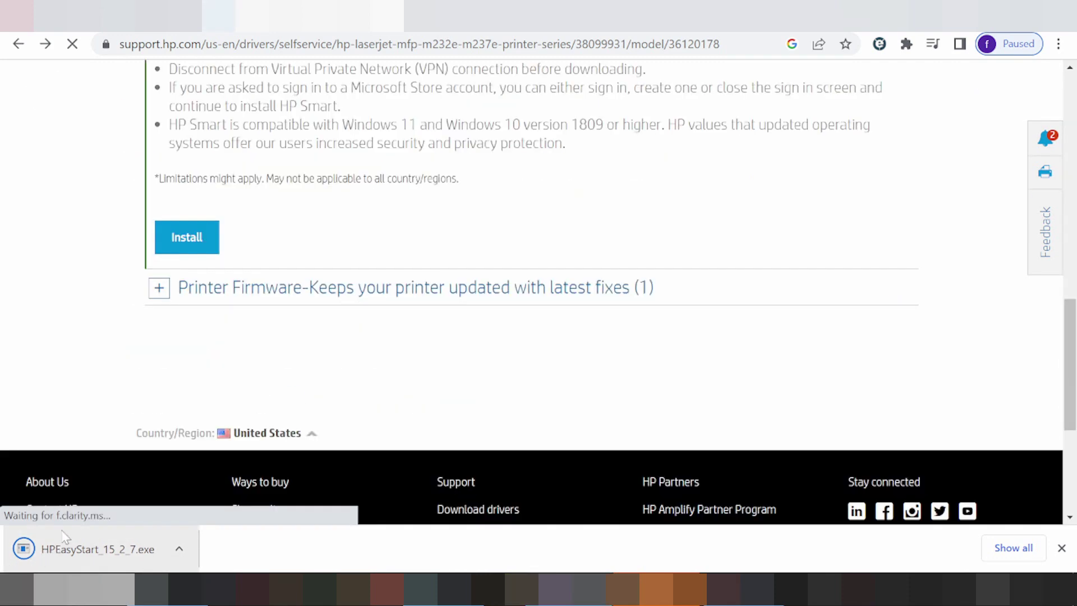
{"action": "left_click", "coordinate": [179, 548]}
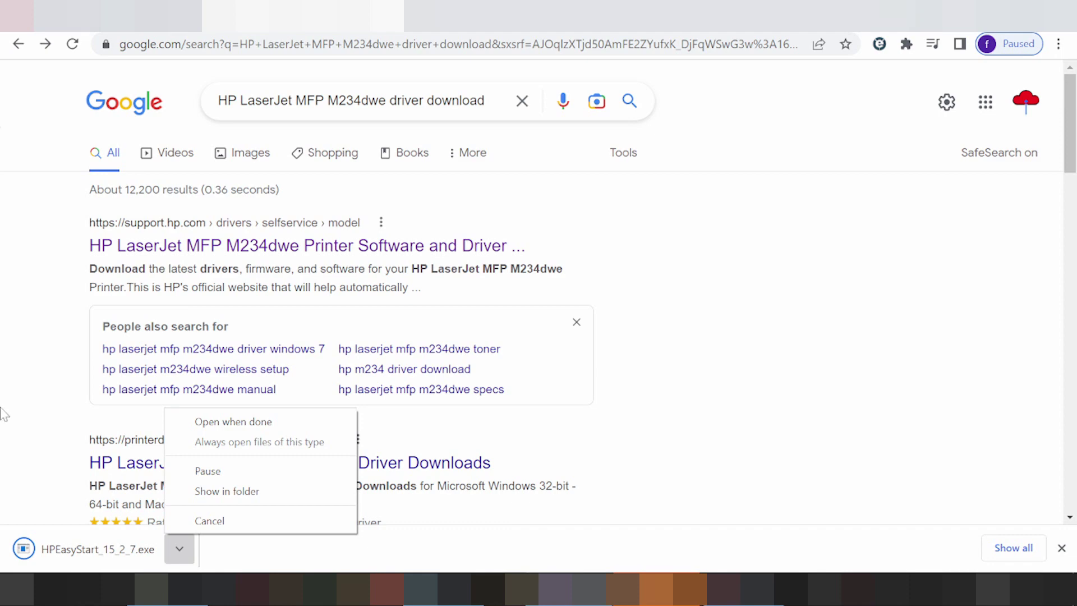
{"action": "left_click", "coordinate": [156, 245]}
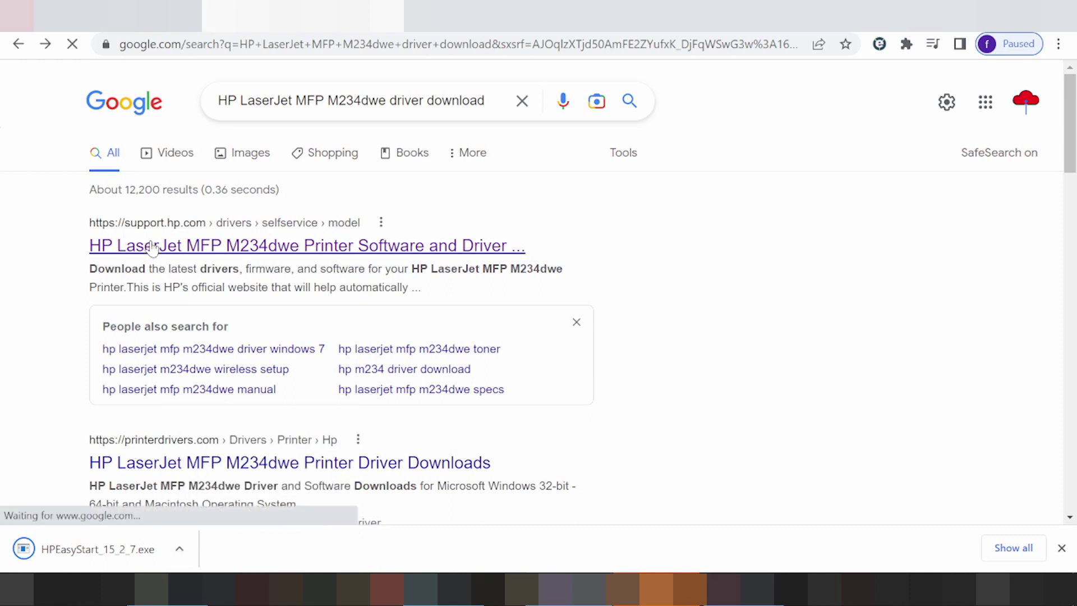